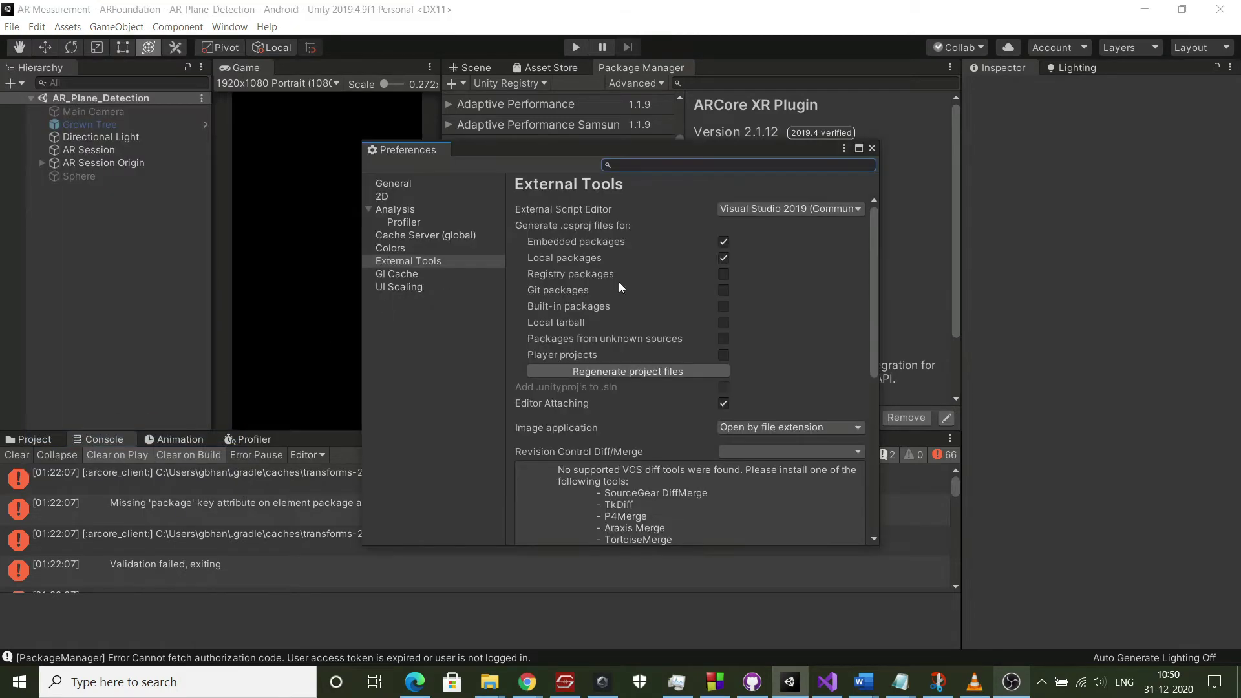
Review the Android JDK, SDK, NDK and Gradle paths in the External Tools preferences, and close the preferences
scroll(731, 312, down, 3)
scroll(744, 266, up, 3)
scroll(747, 266, down, 3)
scroll(753, 274, down, 5)
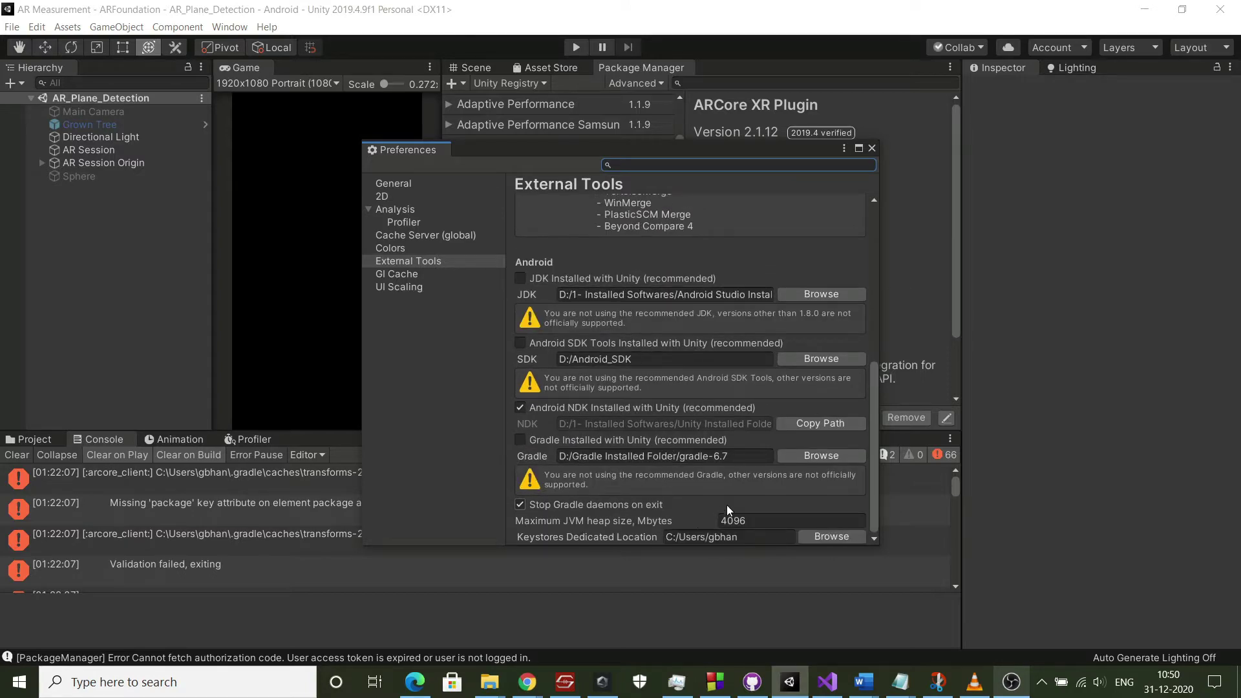
click(877, 148)
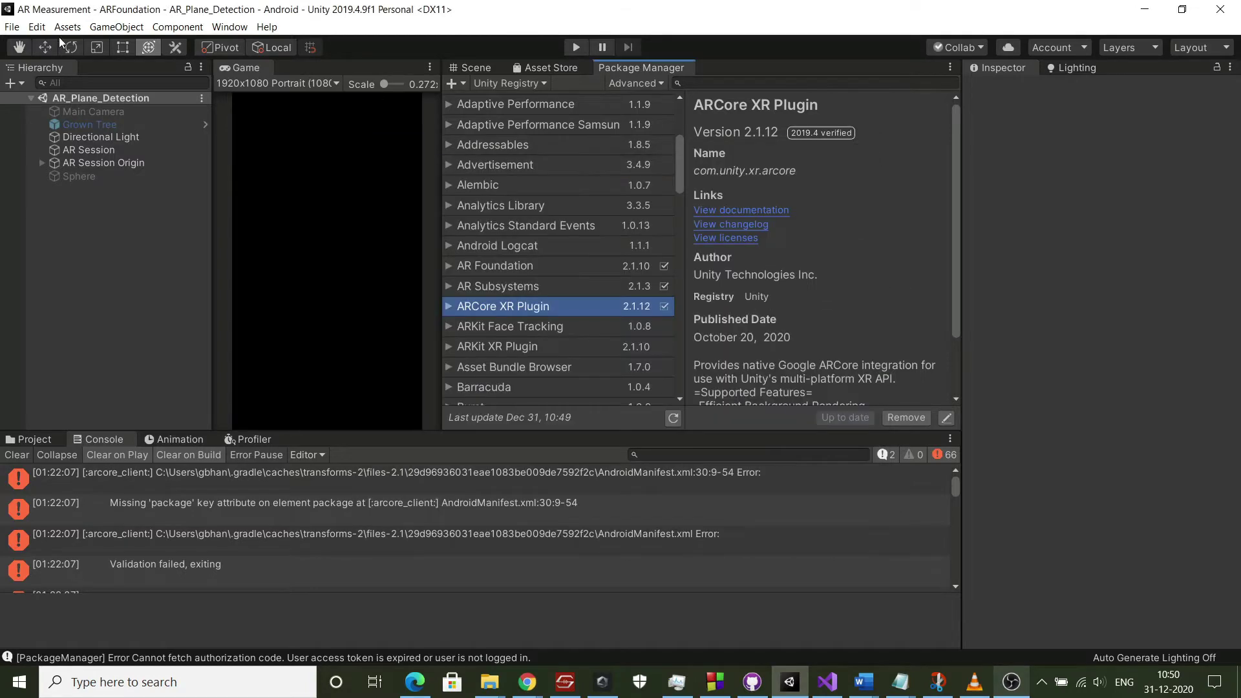
click(37, 26)
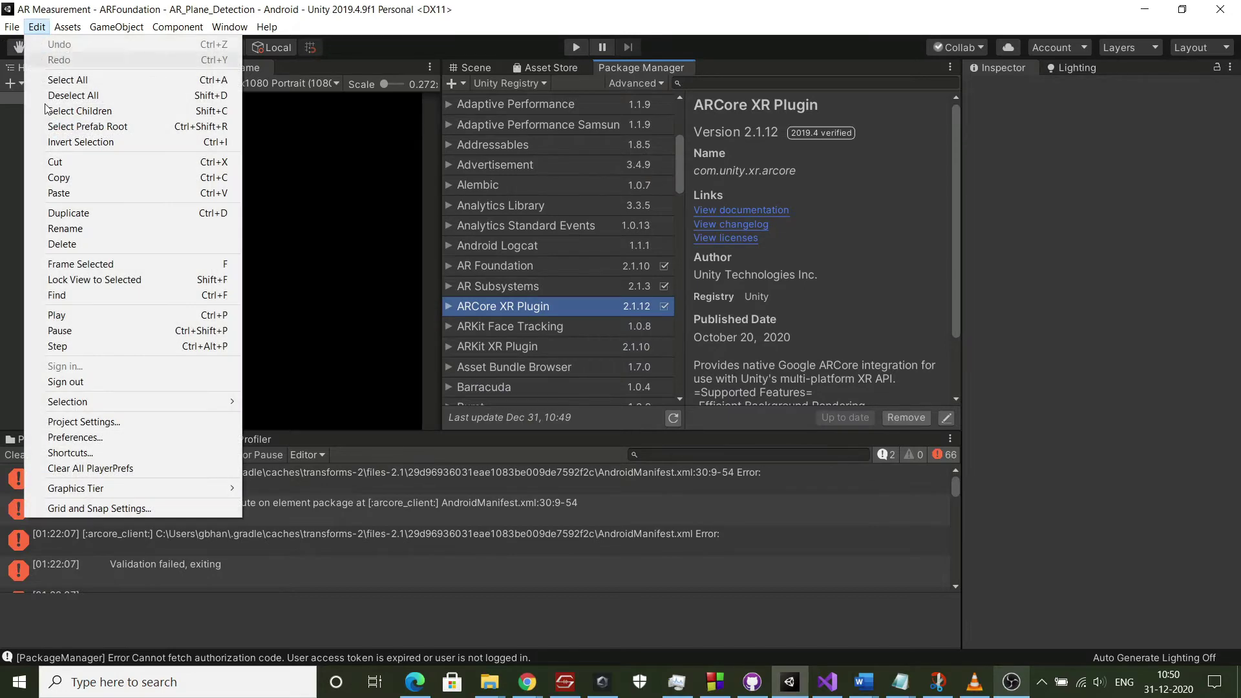
click(92, 422)
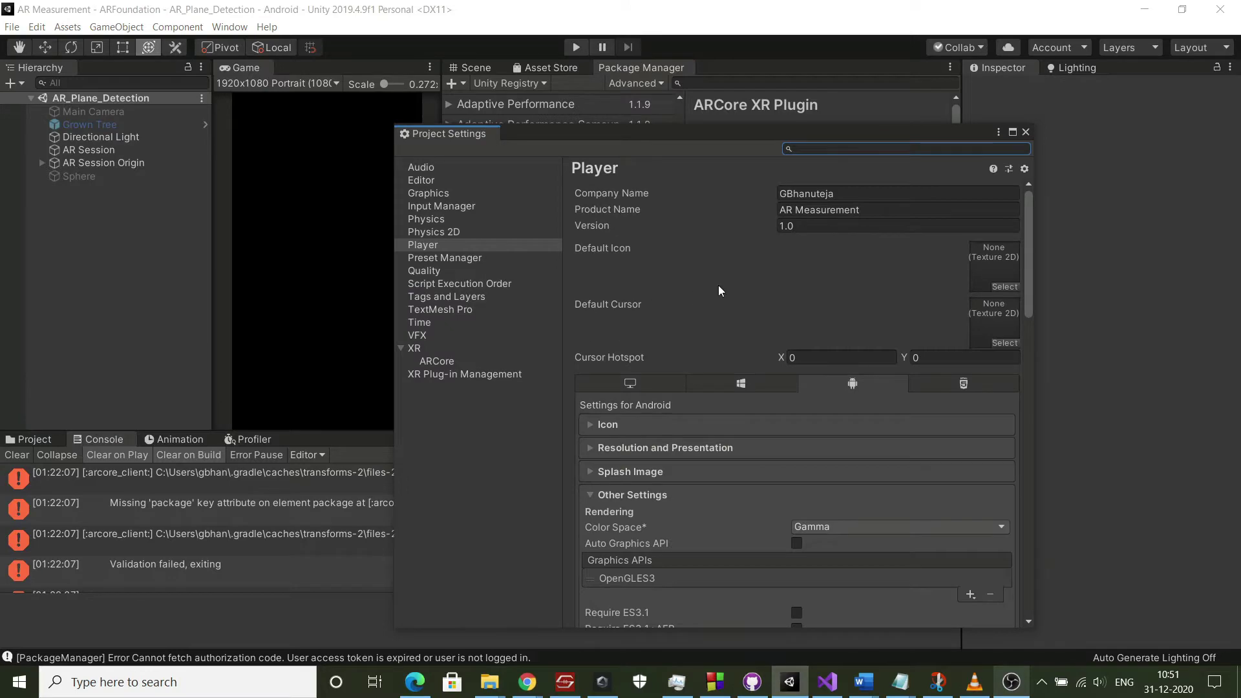
click(1025, 132)
Open the Player settings from the Build Settings and review Android's Other Settings, including graphics APIs, API levels, scripting backend and target architectures
click(12, 27)
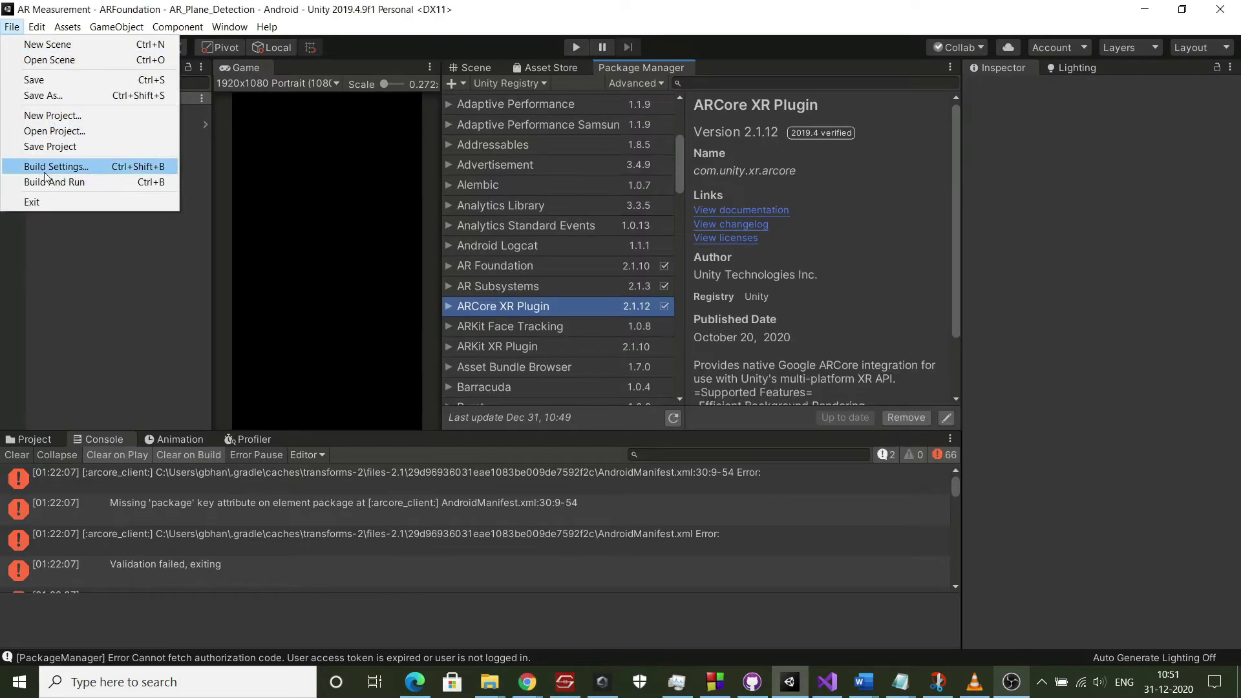
click(44, 167)
click(429, 592)
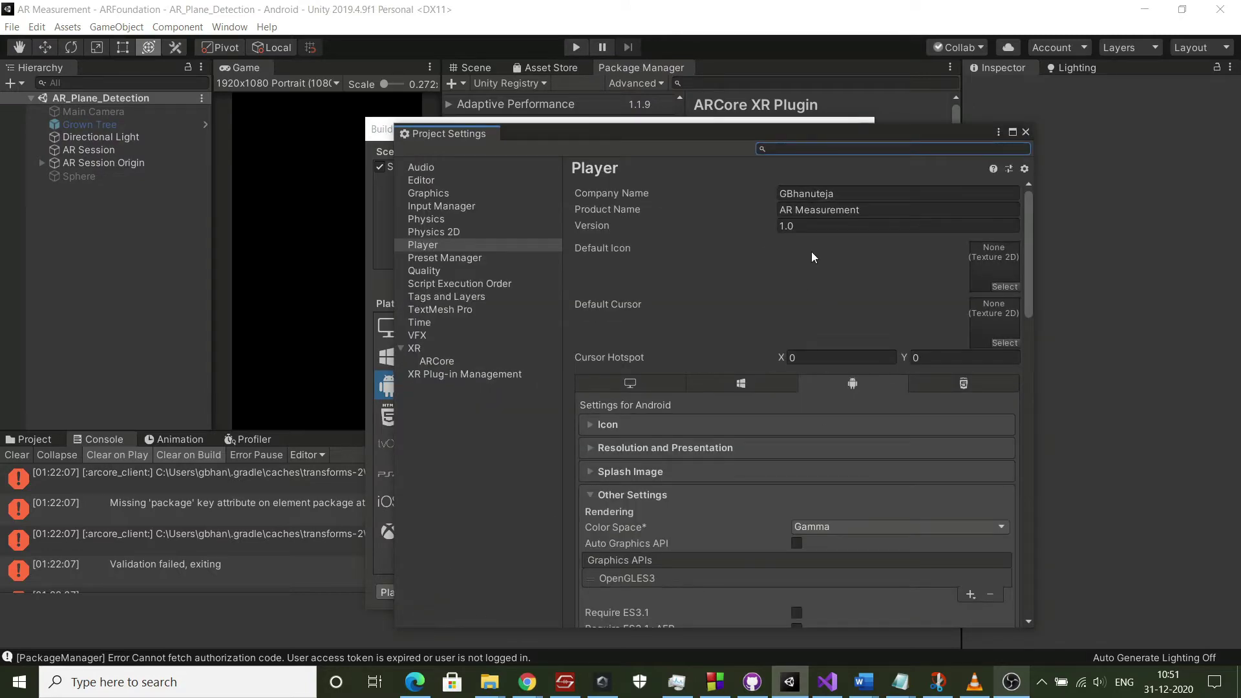
scroll(817, 339, down, 5)
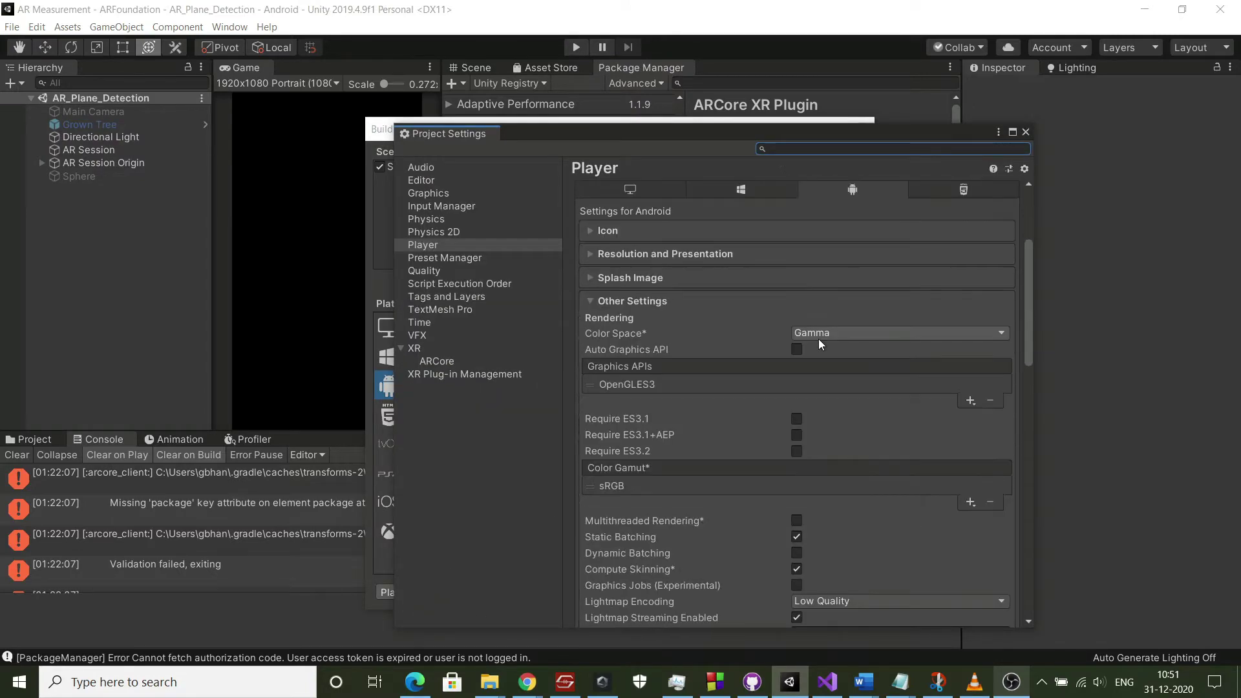
scroll(711, 375, down, 1)
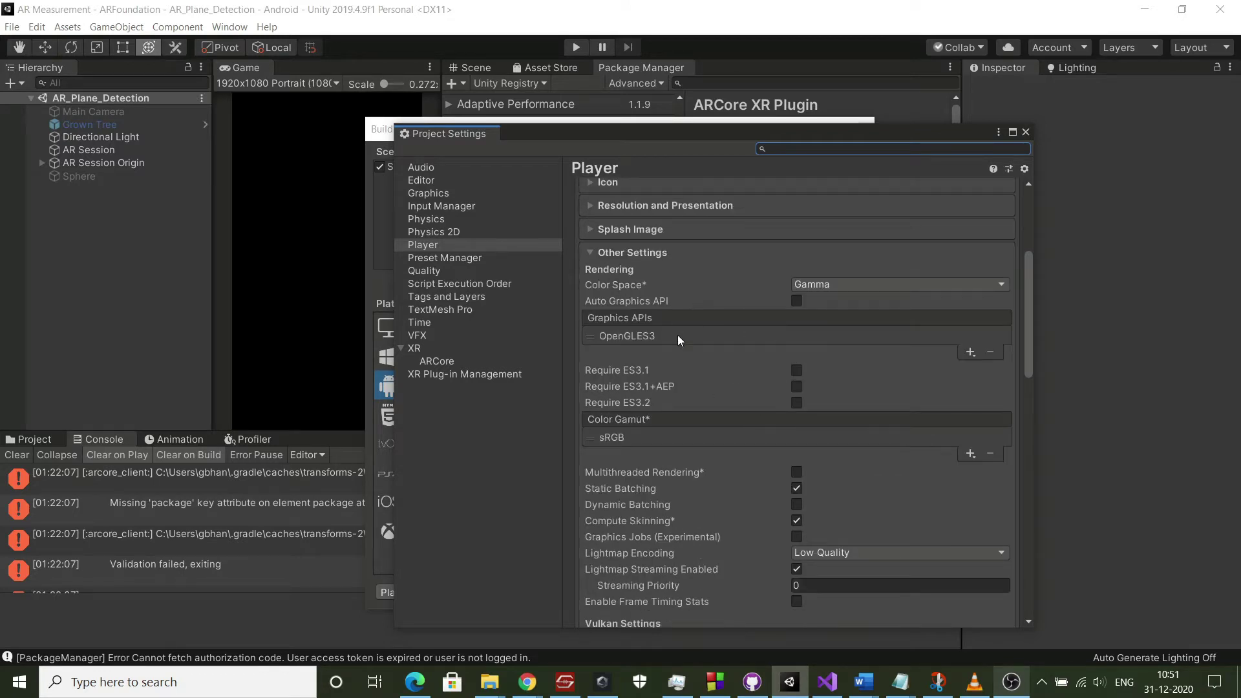
scroll(724, 427, down, 1)
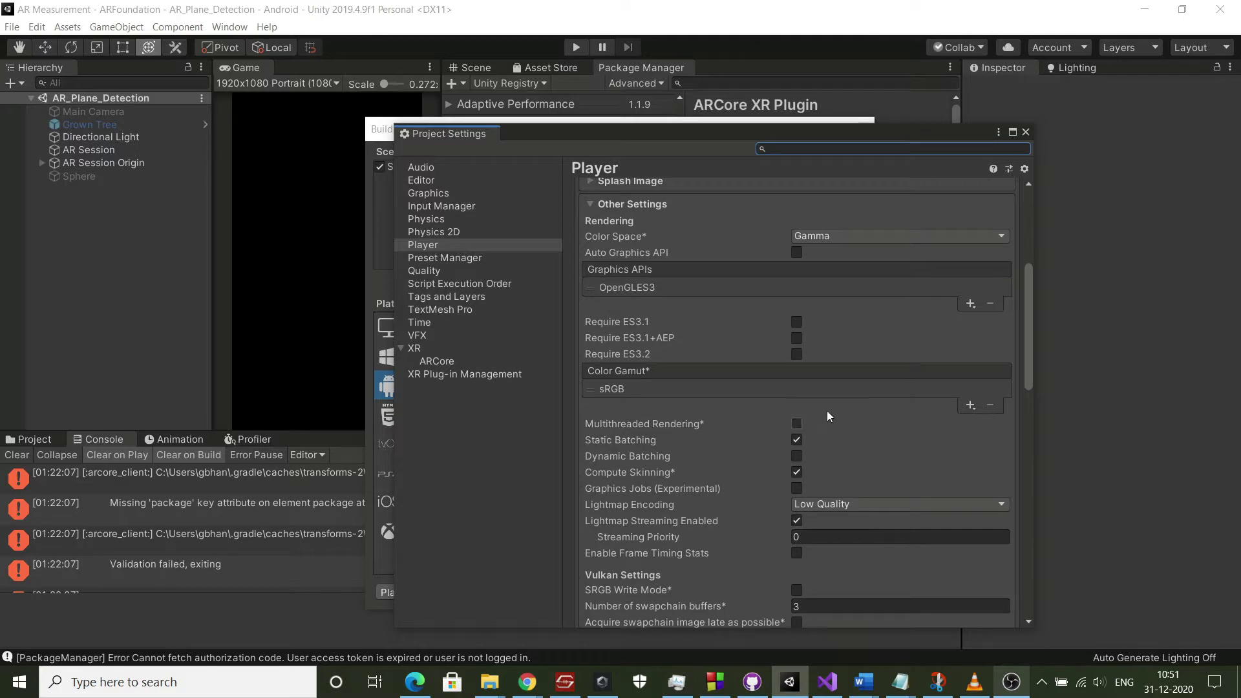
scroll(831, 424, down, 1)
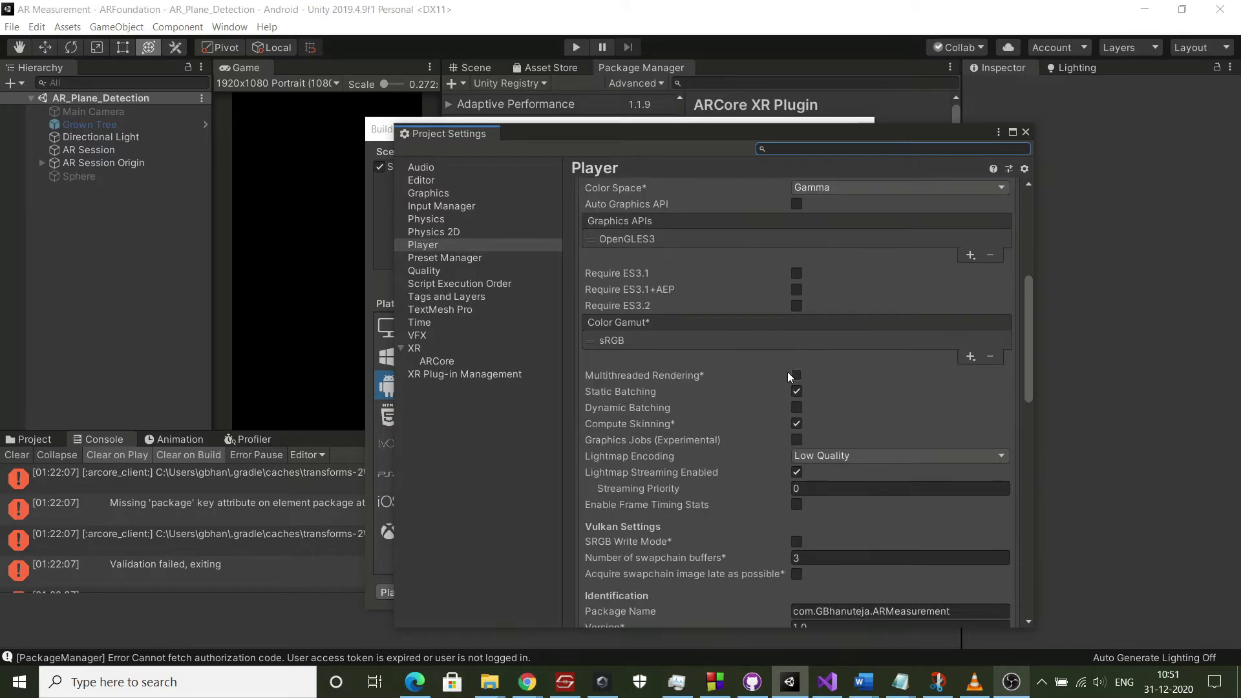
scroll(788, 375, down, 6)
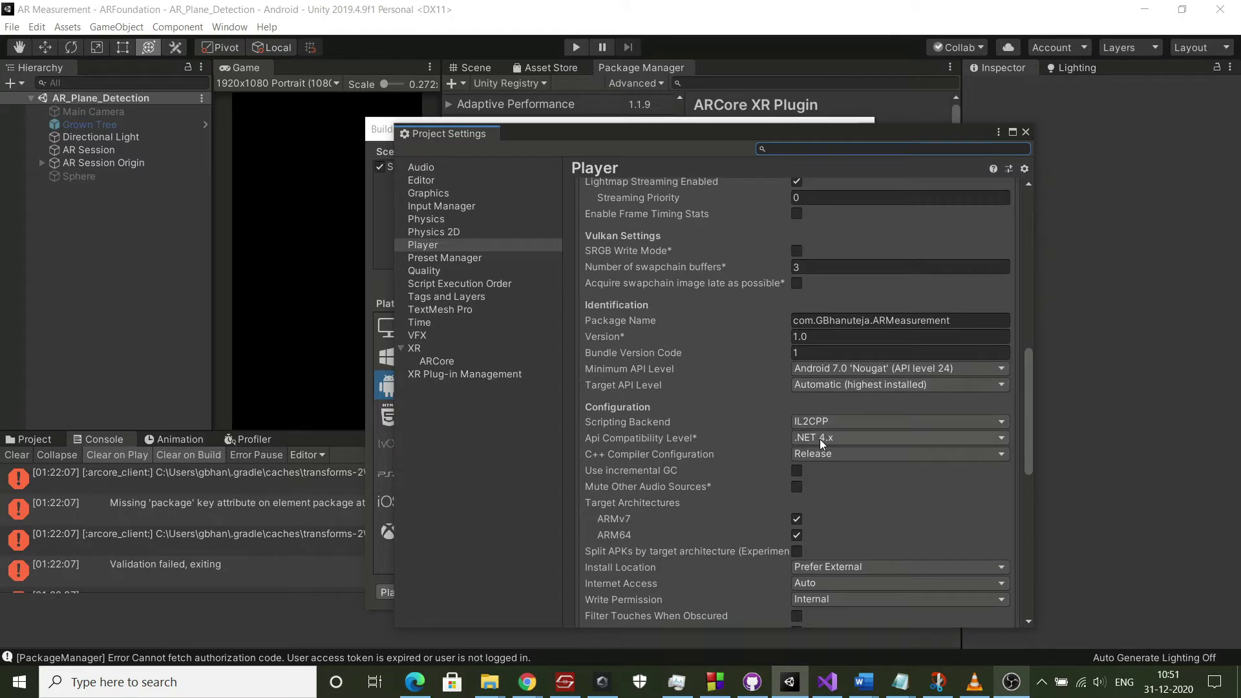
scroll(824, 457, down, 3)
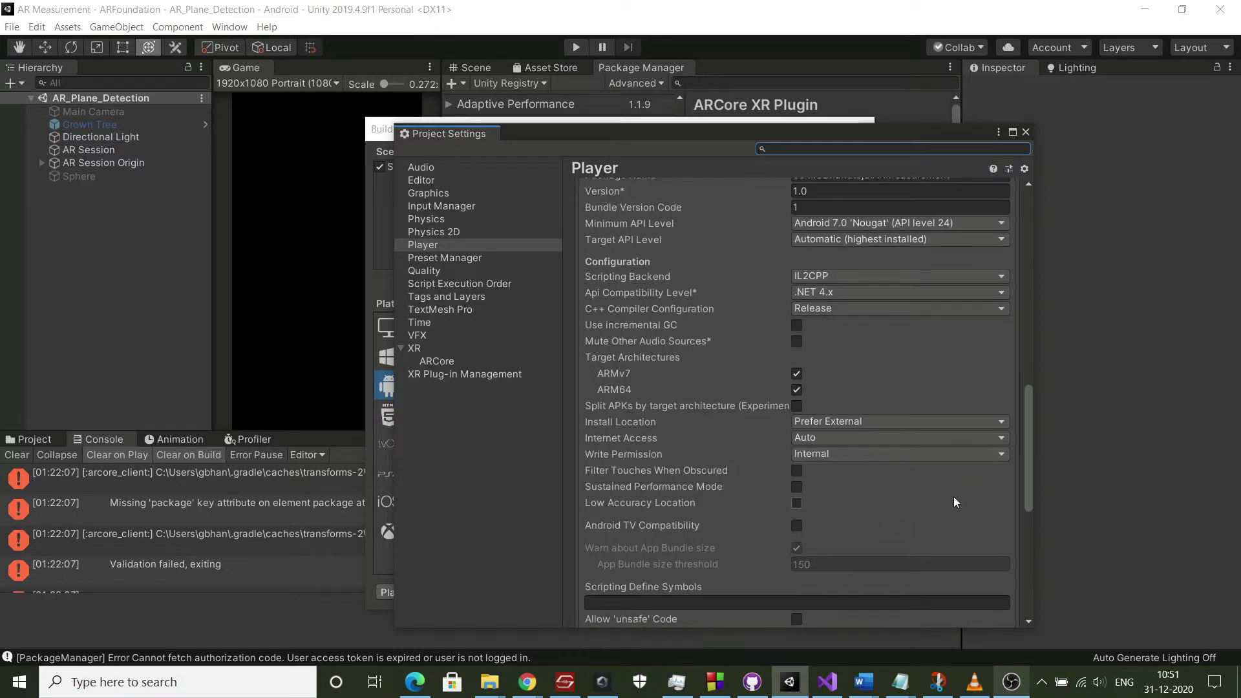
scroll(867, 459, down, 3)
scroll(868, 472, down, 5)
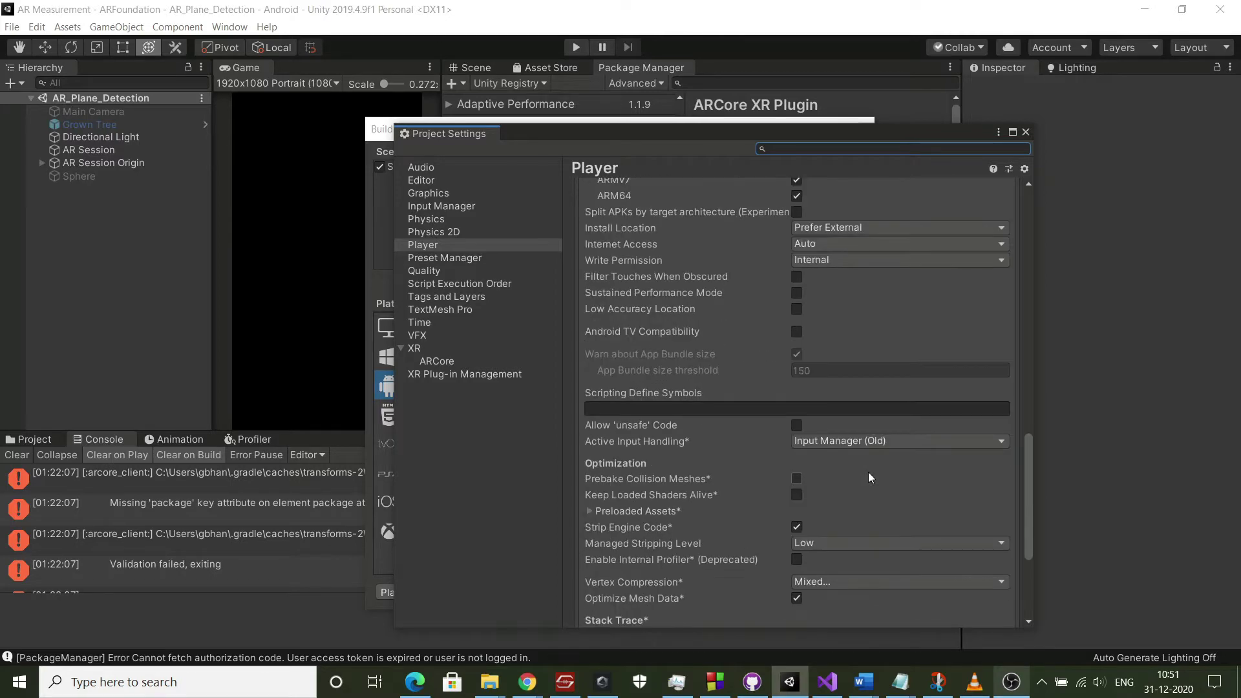
Check the ARCore Requirement option and the Android plug-in providers in XR Plug-in Management, and close the project settings
click(444, 349)
click(754, 188)
click(812, 189)
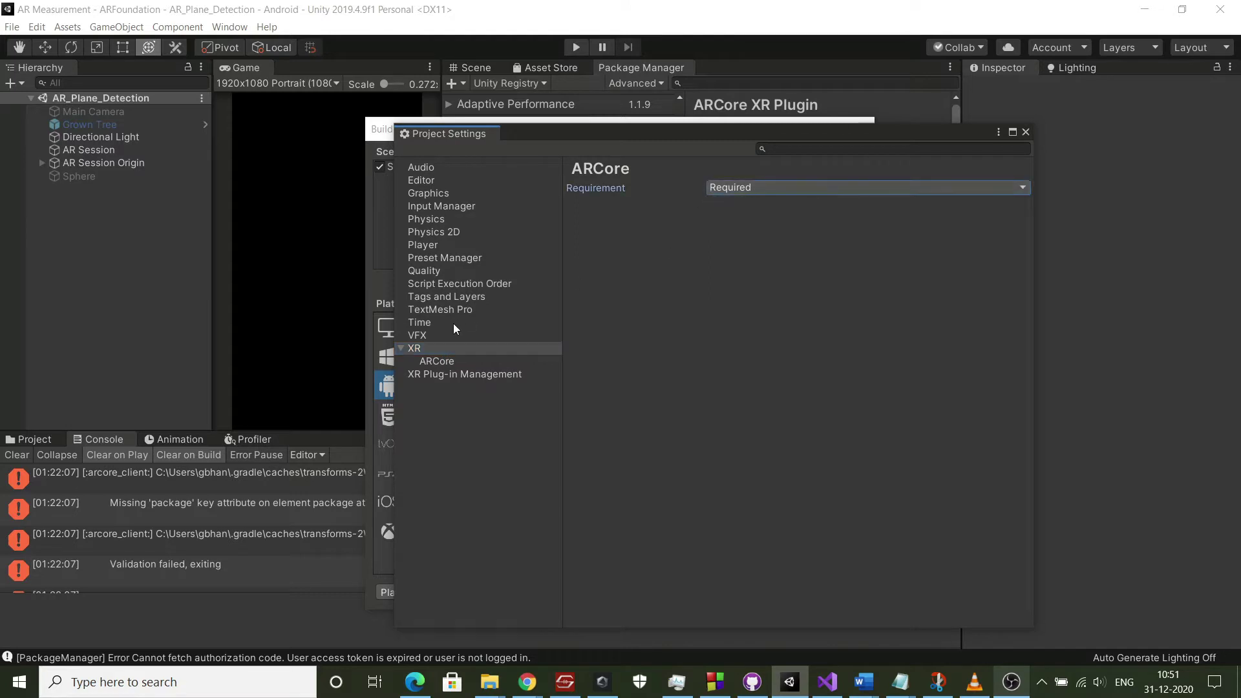
click(459, 363)
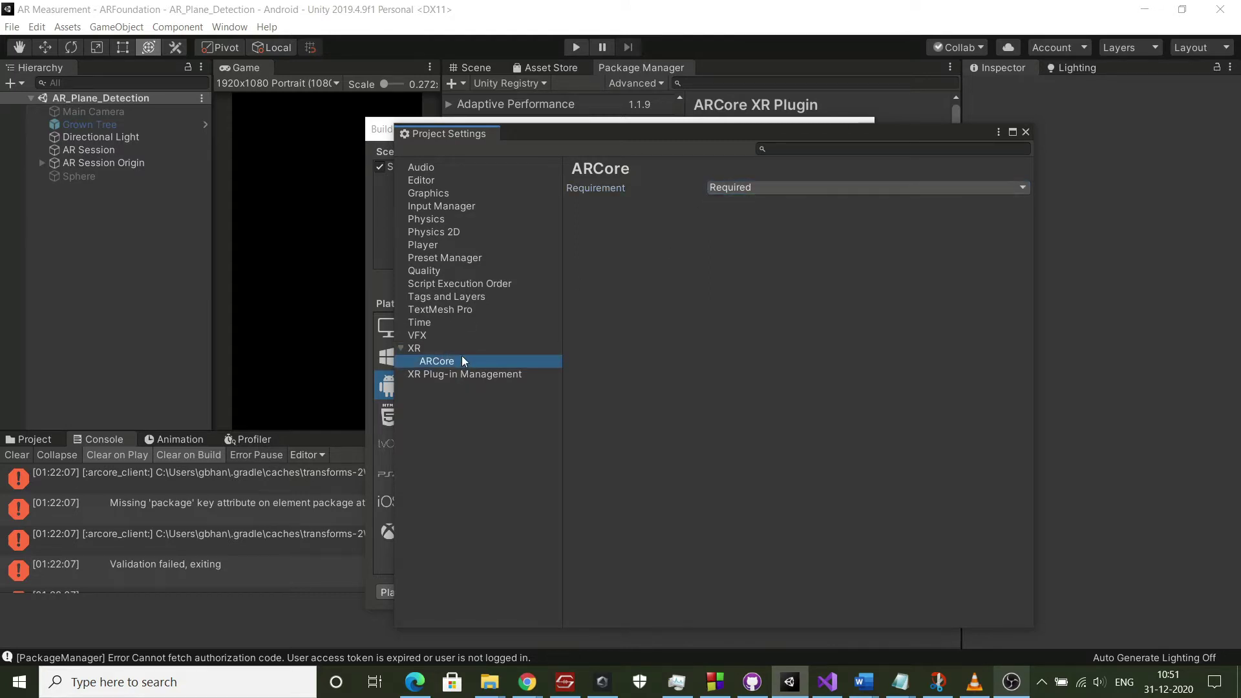
click(463, 374)
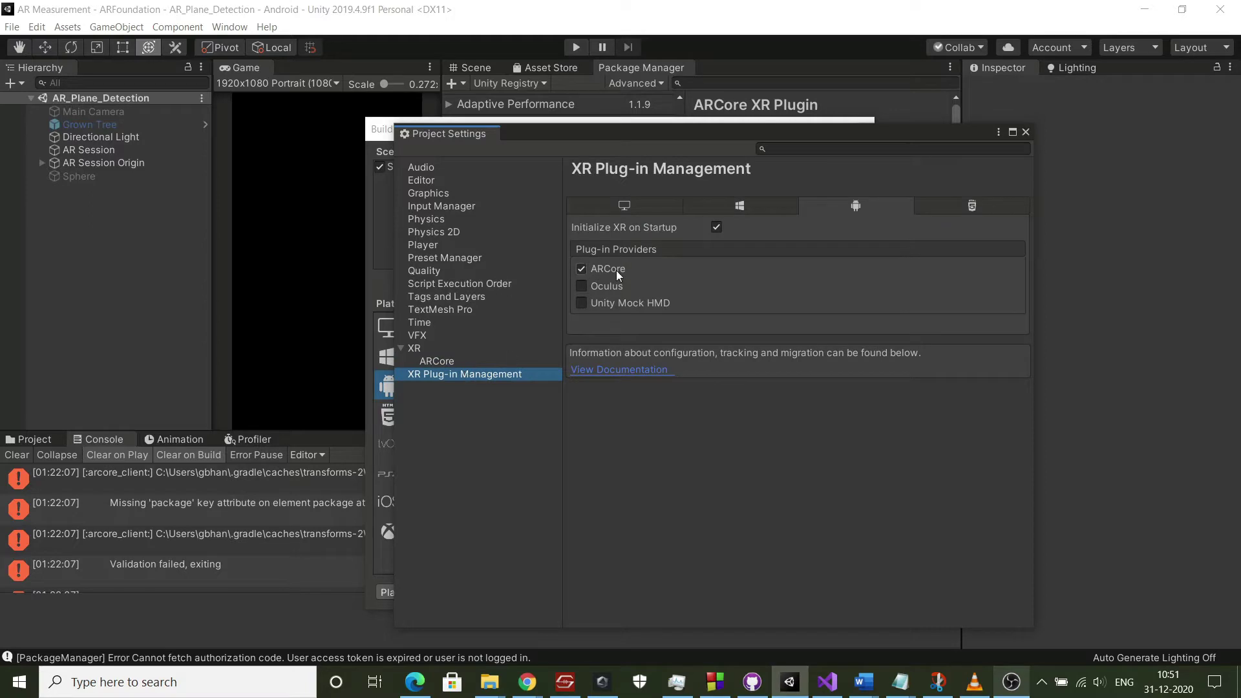
click(1025, 132)
Reopen the Player settings, inspect the ARCore Supported option in Android's XR Settings, and close the project settings
click(435, 591)
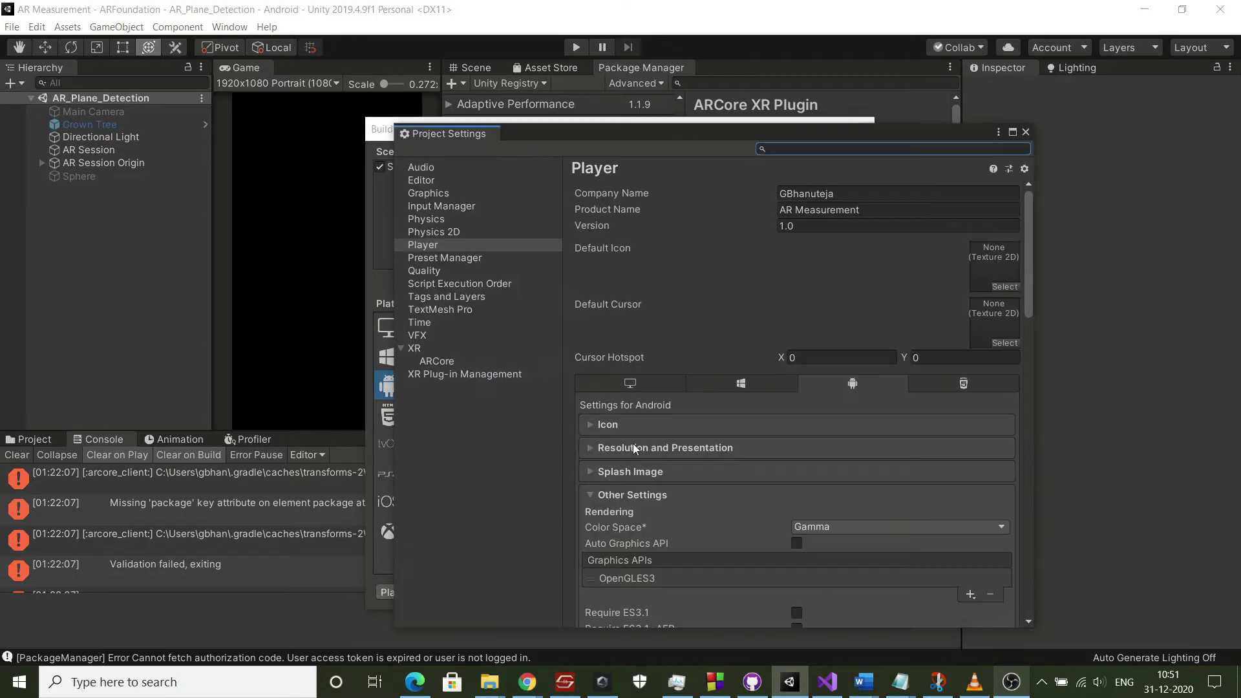
scroll(696, 463, down, 10)
scroll(696, 487, down, 10)
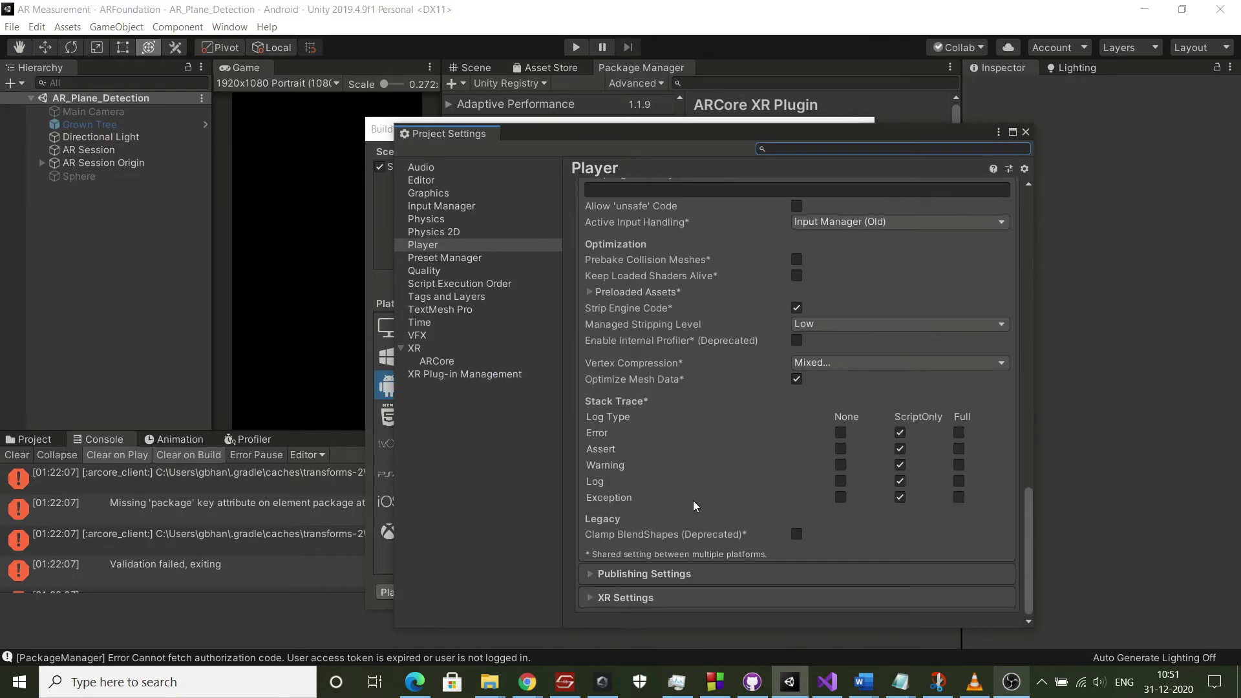
click(631, 597)
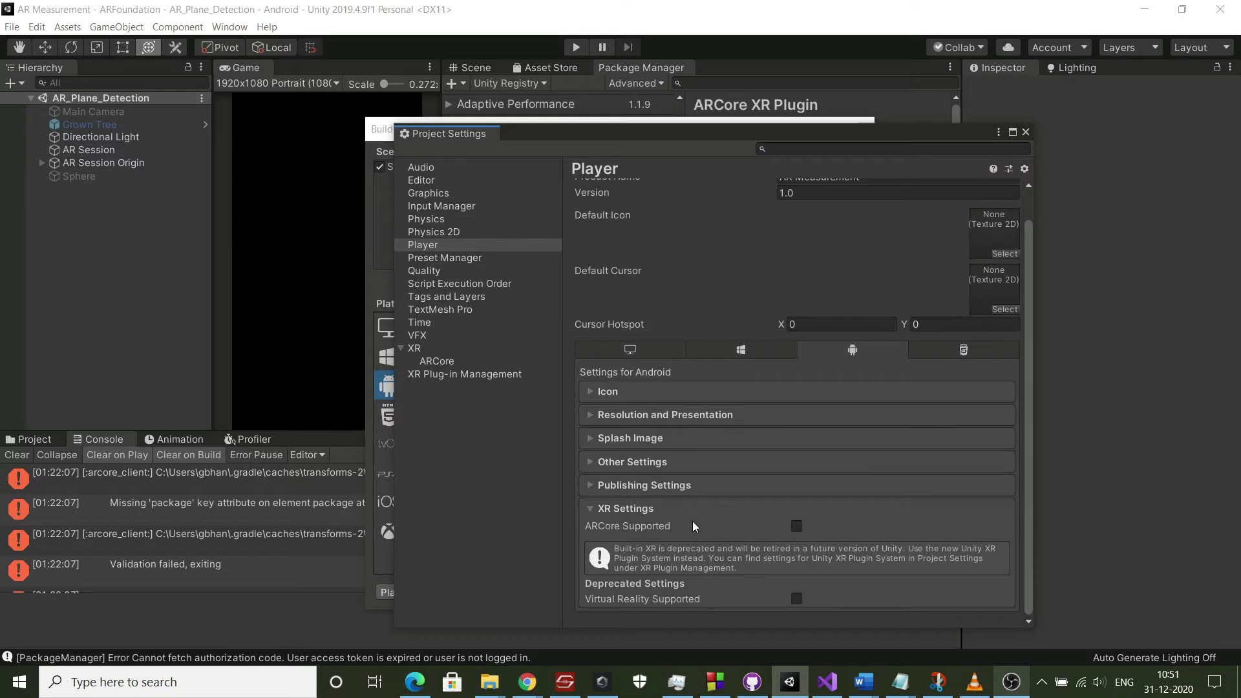
click(1024, 133)
Build the Android APK as ARFoundationTestAPP, using the highest installed Android SDK
click(727, 591)
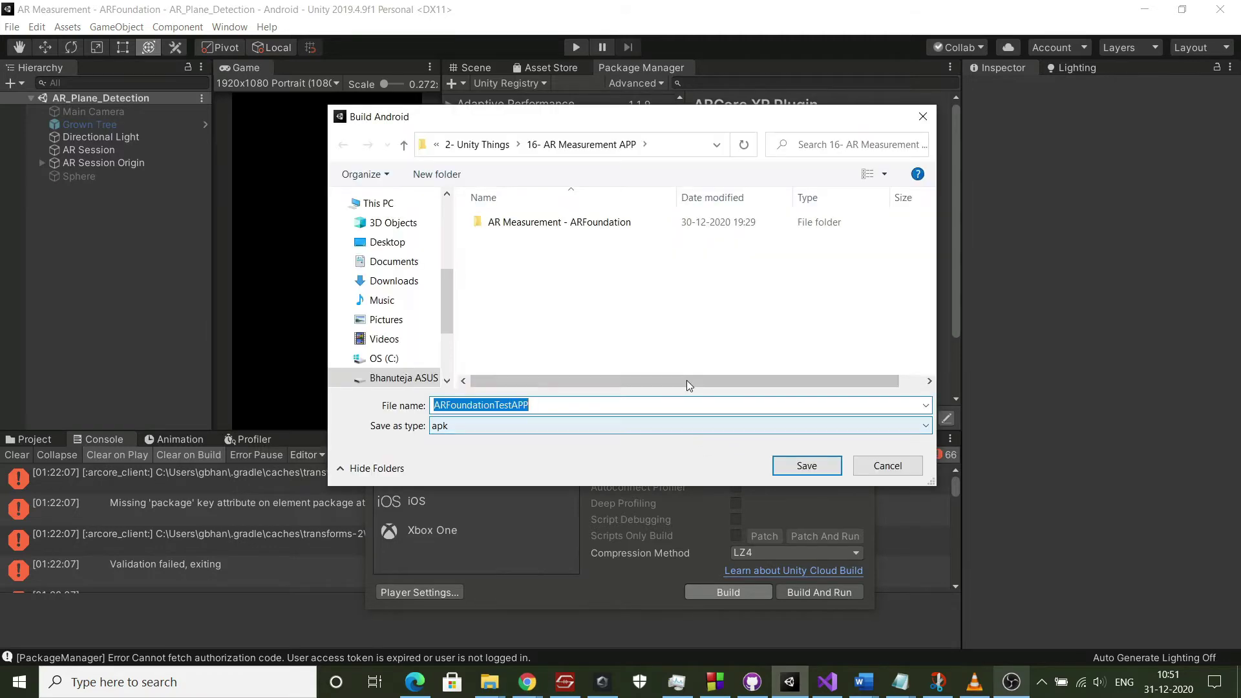
click(806, 468)
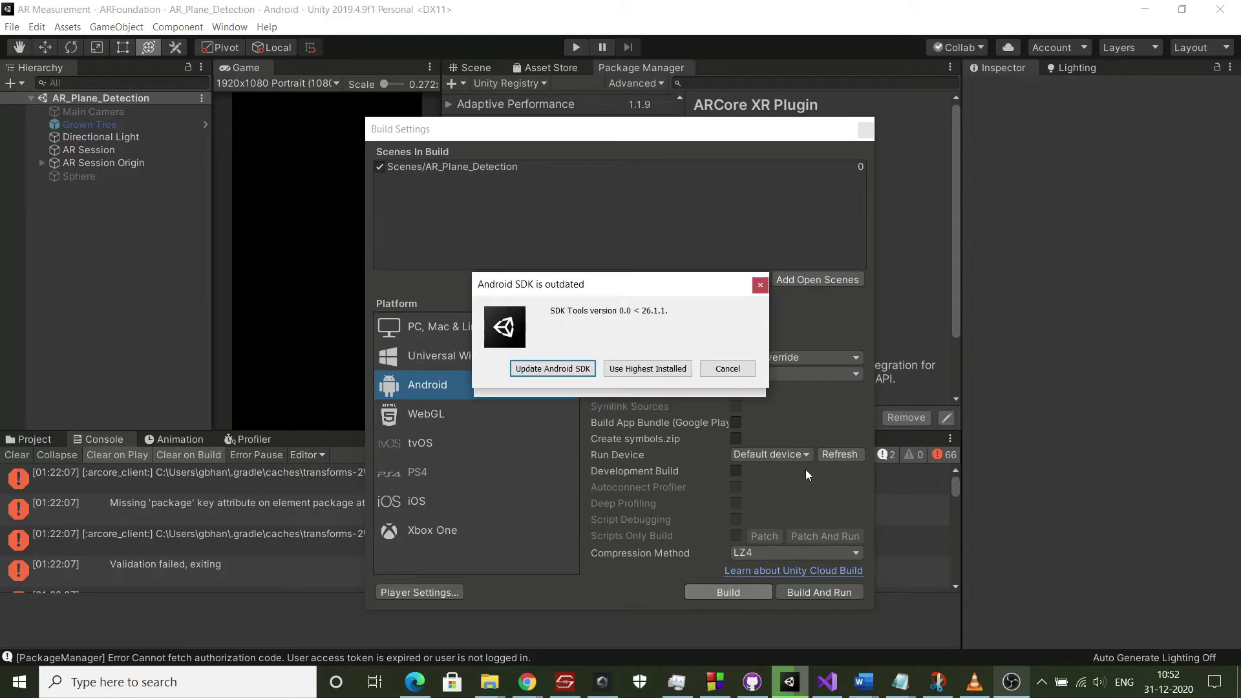
click(672, 368)
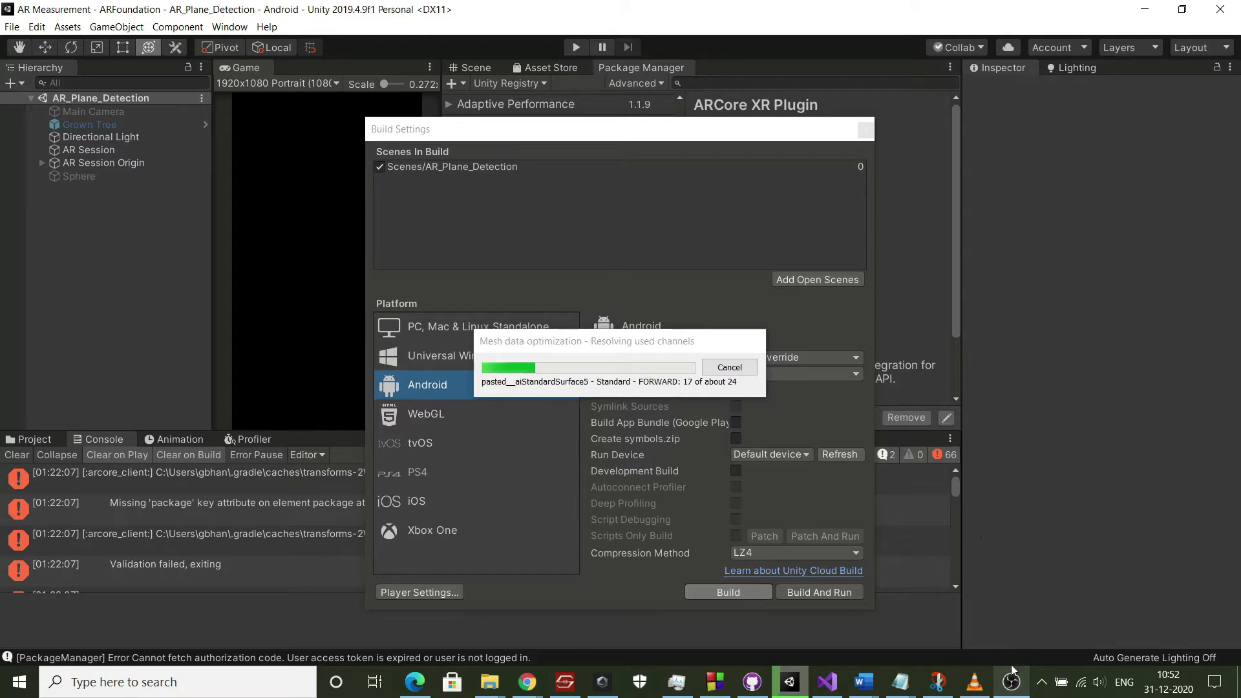
click(1011, 682)
click(743, 463)
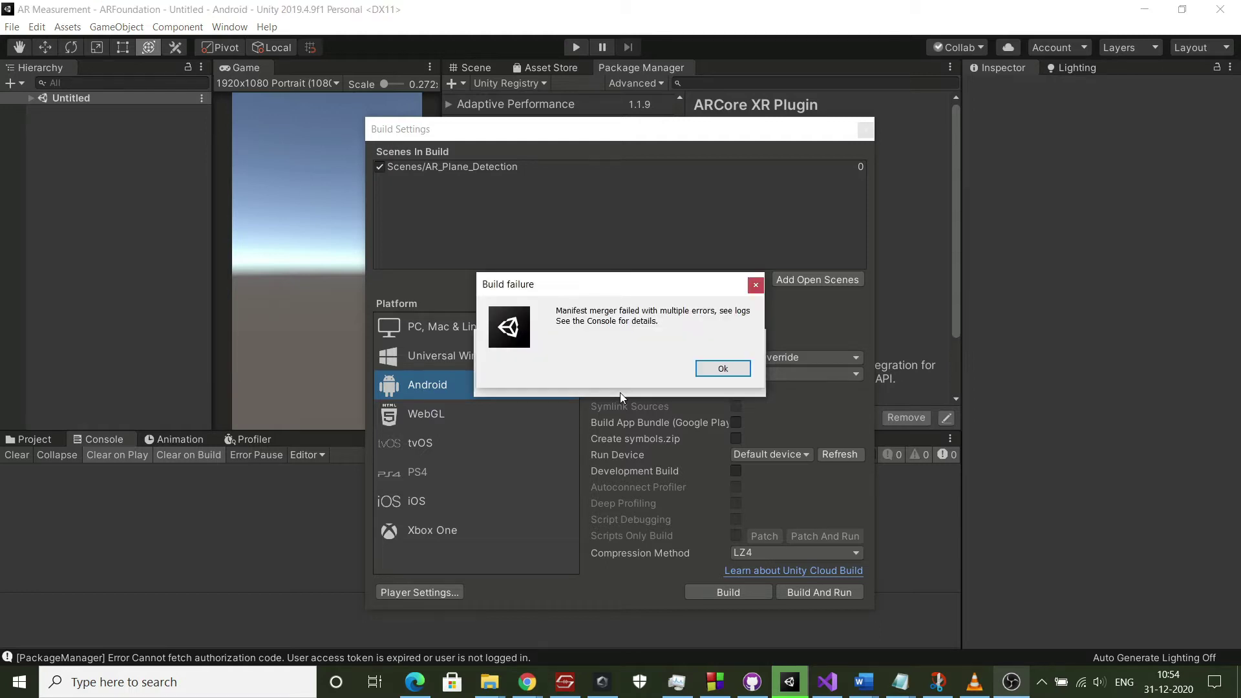
Dismiss the build failure message and close the Build Settings
drag(619, 290, 296, 214)
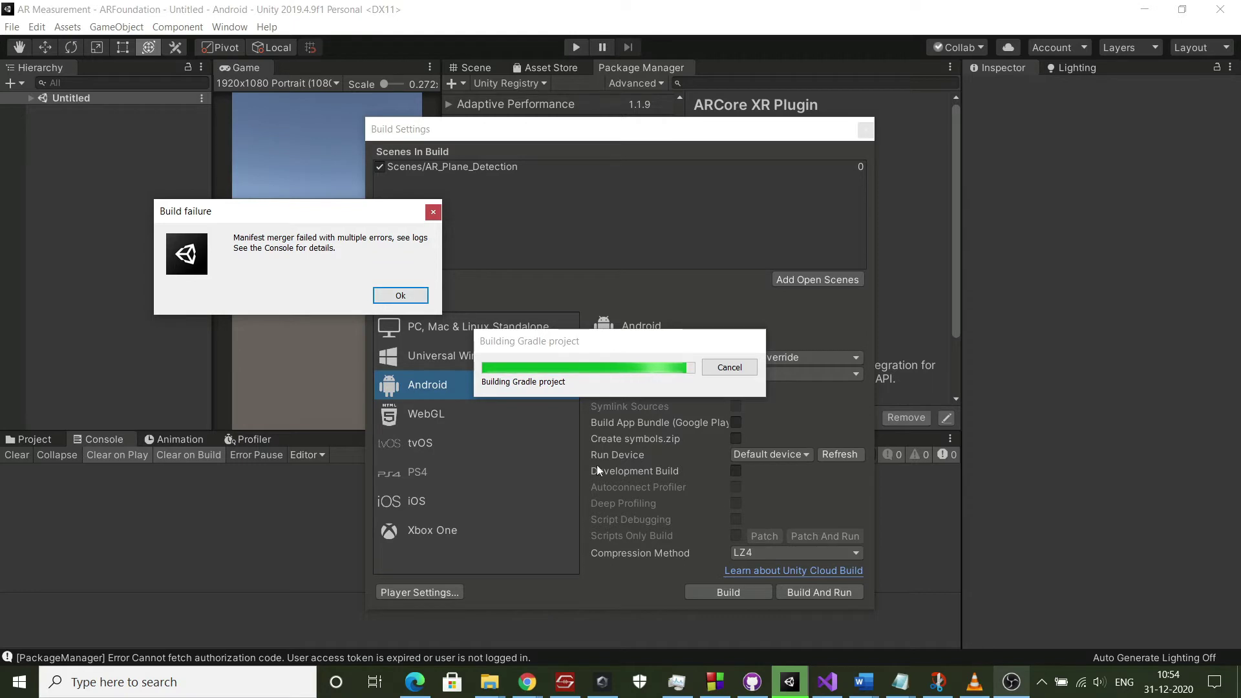
click(399, 295)
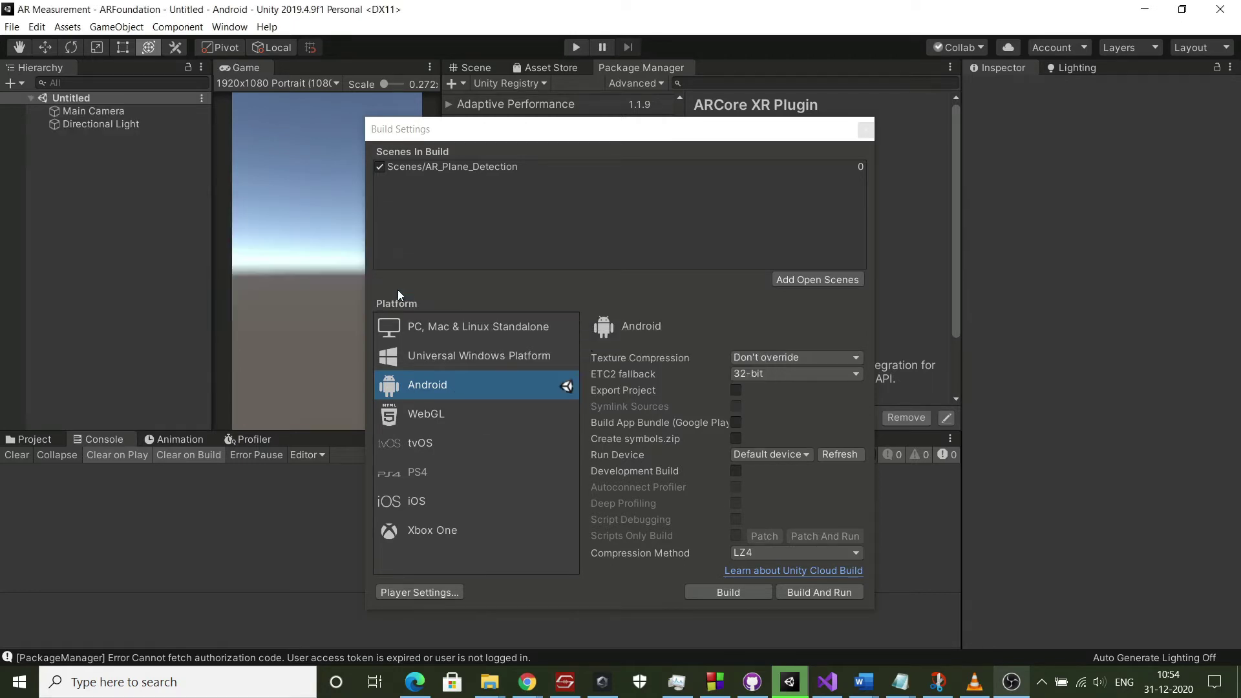
click(866, 131)
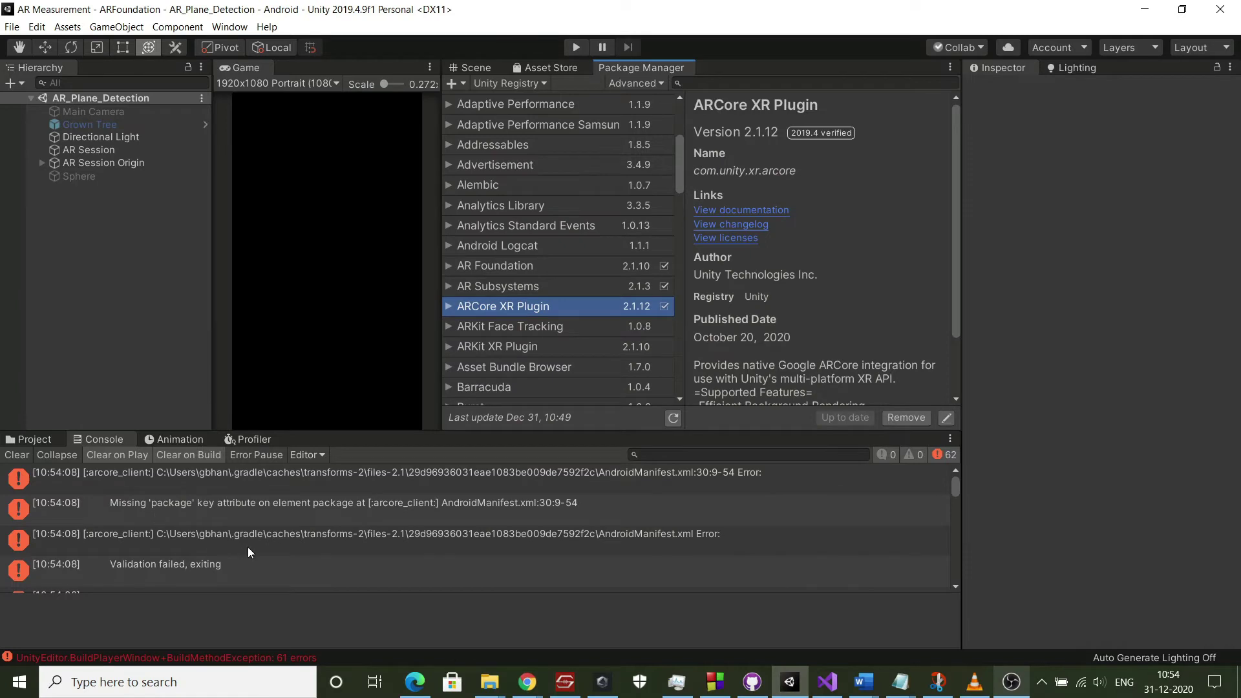
Examine the build errors in the Console, including the arcore_client AndroidManifest.xml entries and the Gradle task log
click(366, 511)
click(375, 476)
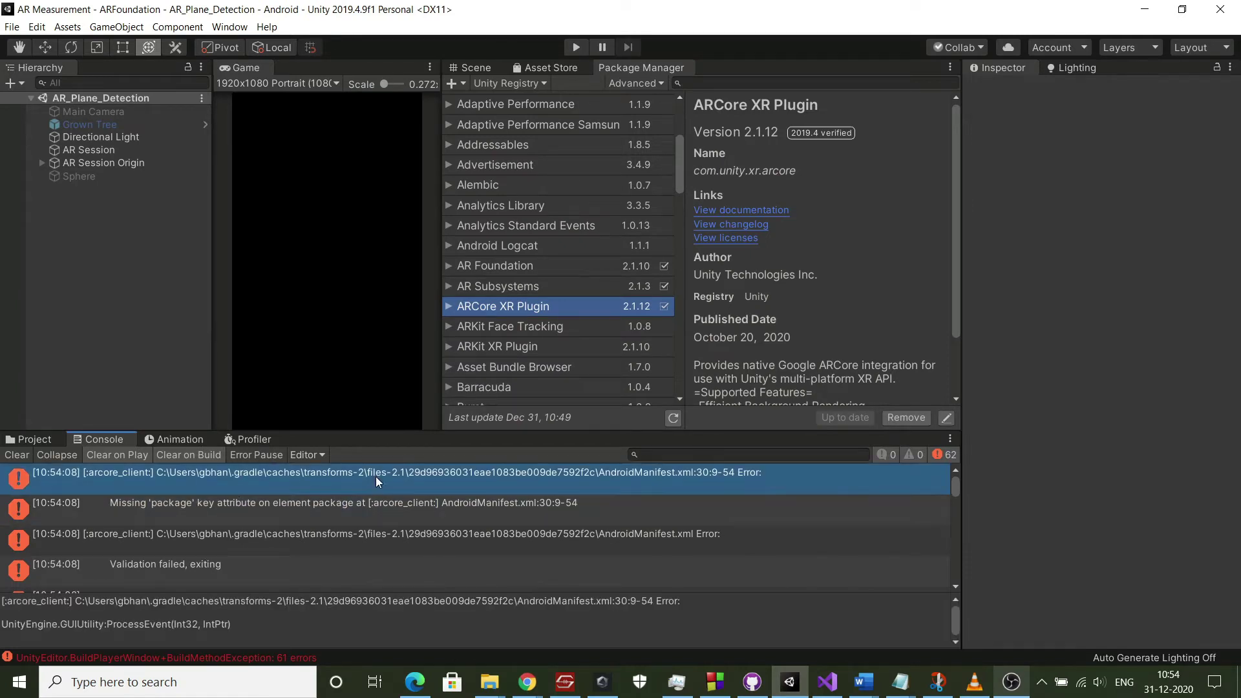
click(390, 510)
scroll(390, 510, down, 10)
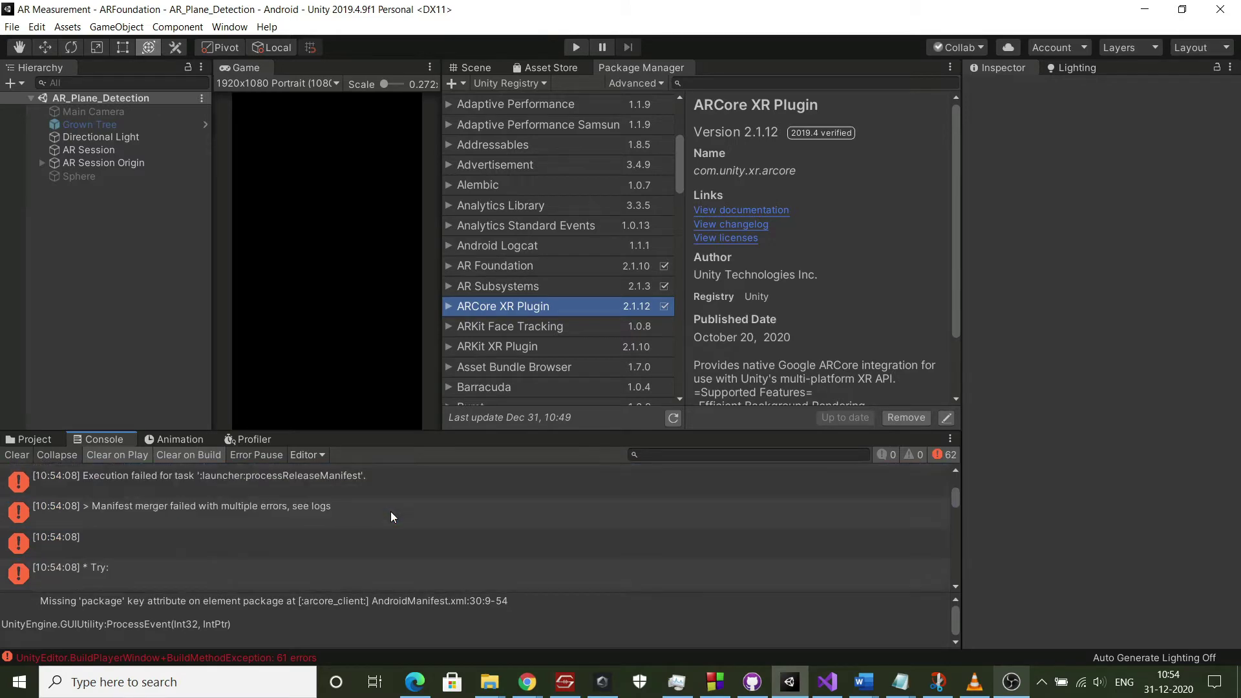
scroll(391, 510, down, 10)
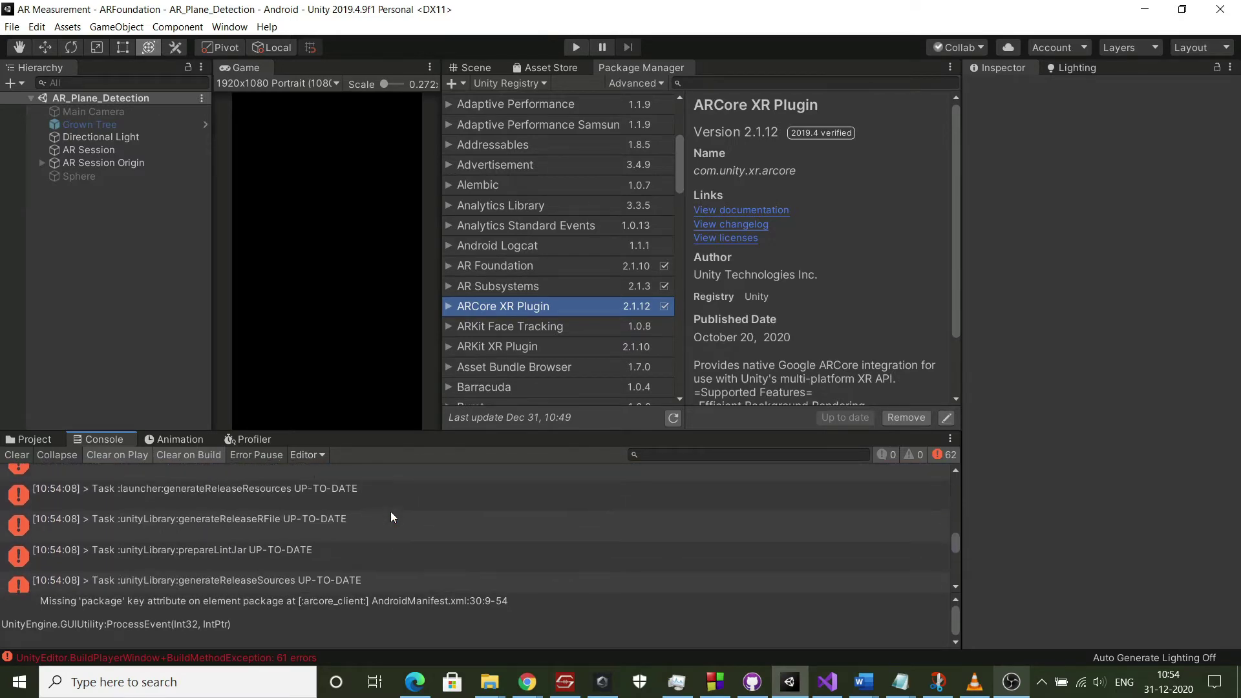
scroll(391, 511, up, 15)
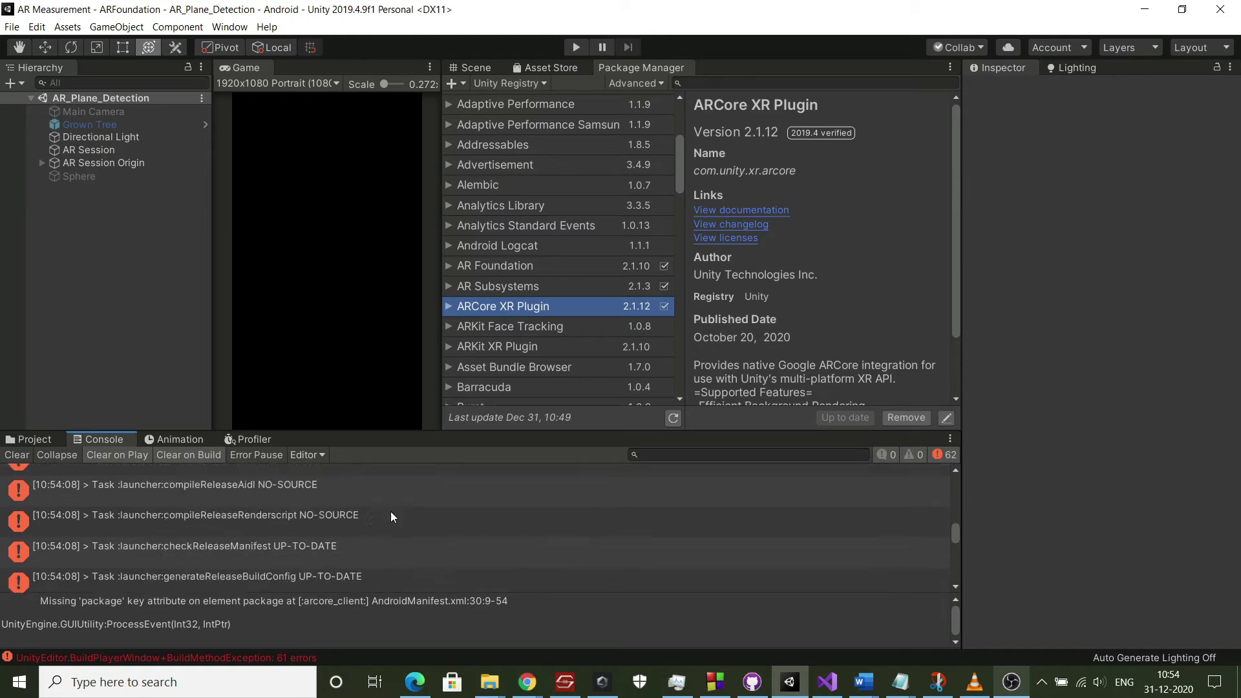
scroll(389, 511, up, 2)
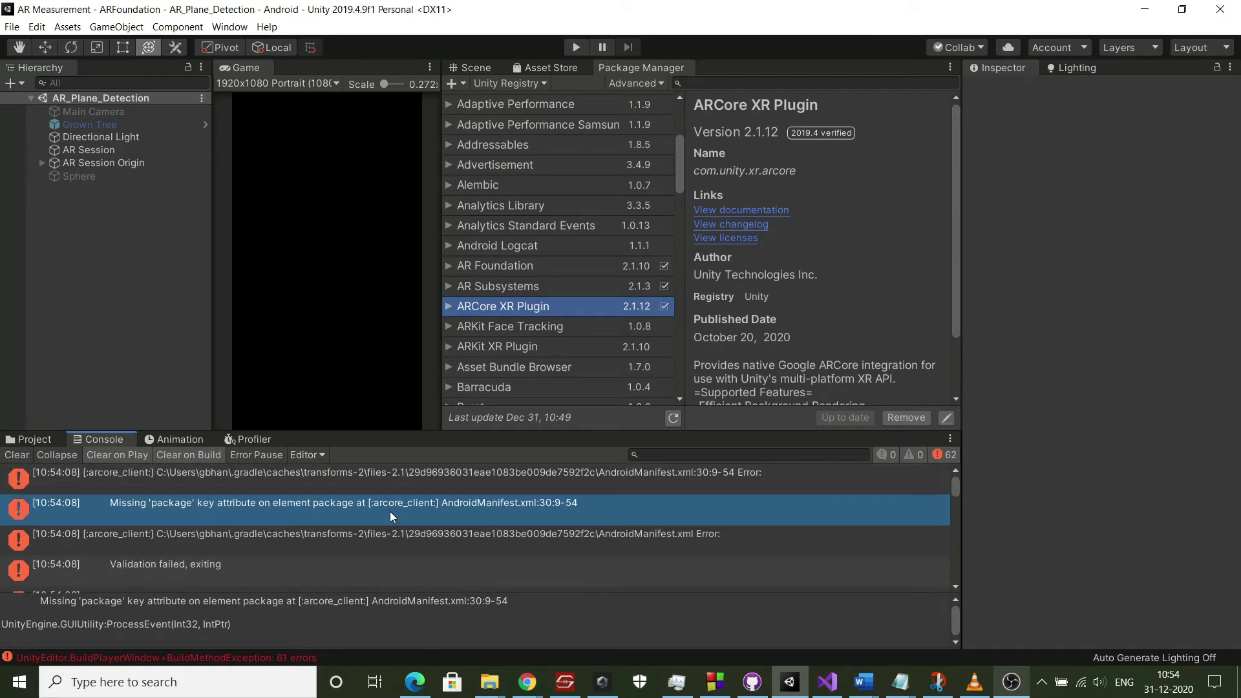
click(541, 489)
In the Android Publishing Settings of the Player settings, enable Custom Main Gradle Template and Custom Launcher Gradle Template
click(12, 27)
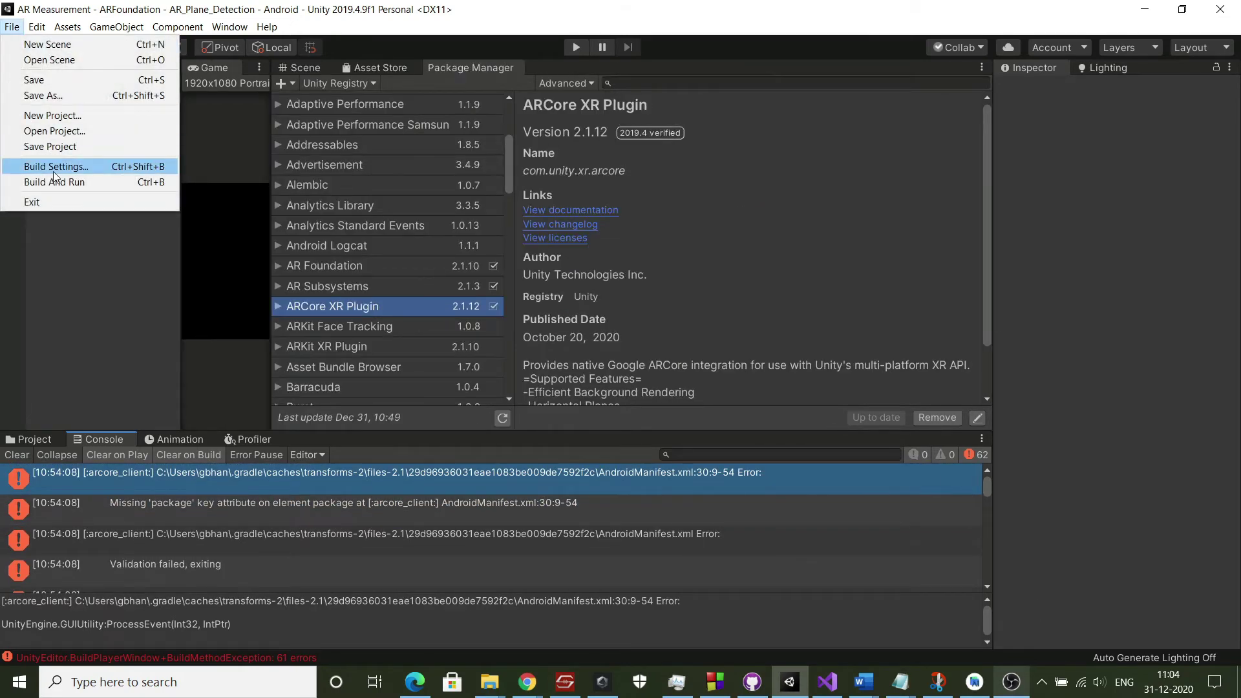
click(56, 166)
click(414, 590)
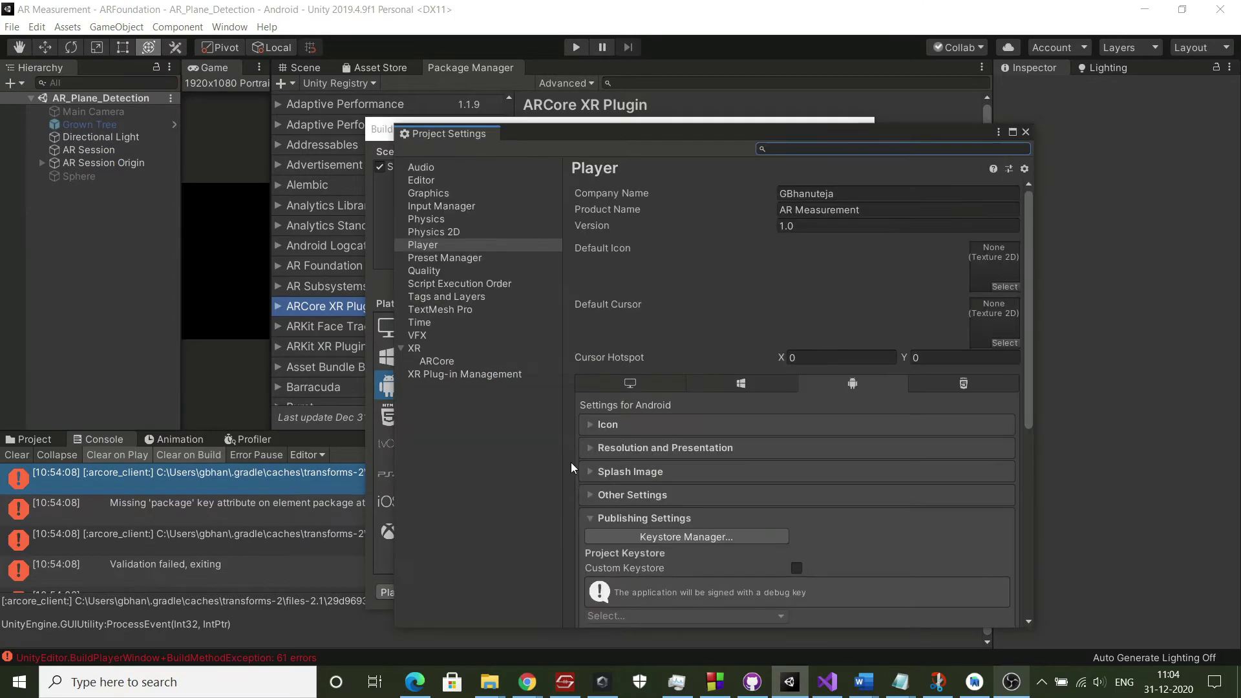
click(634, 518)
click(649, 523)
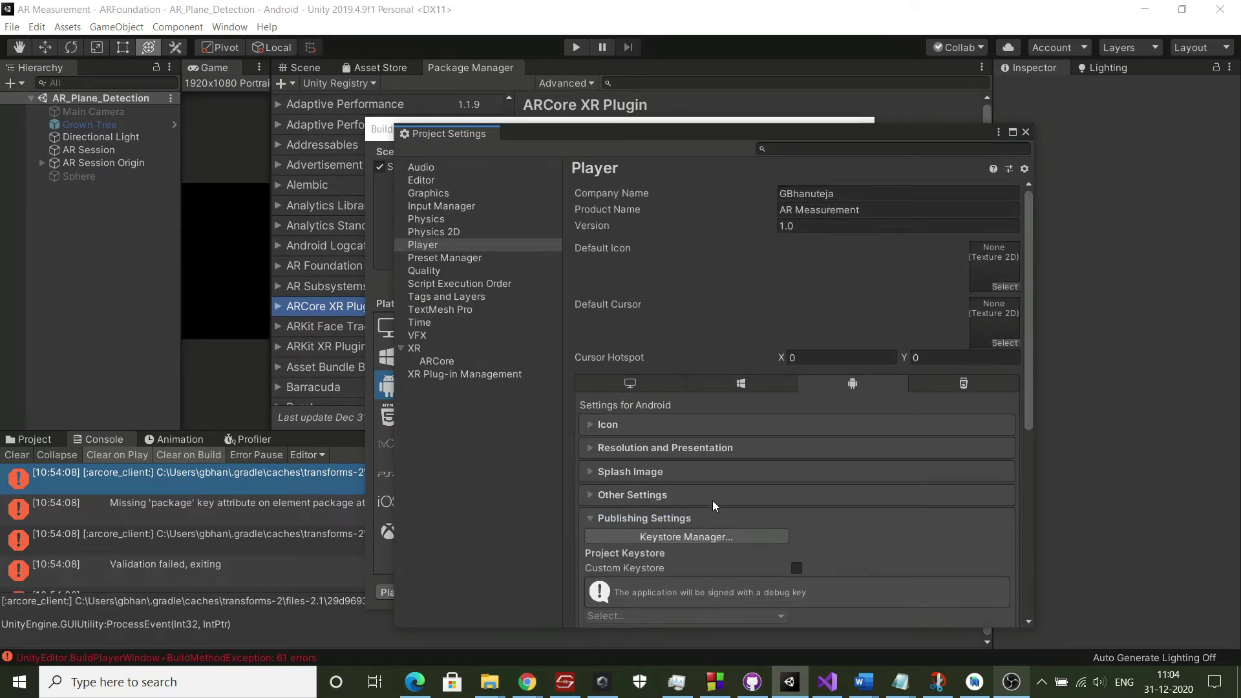
scroll(714, 501, down, 10)
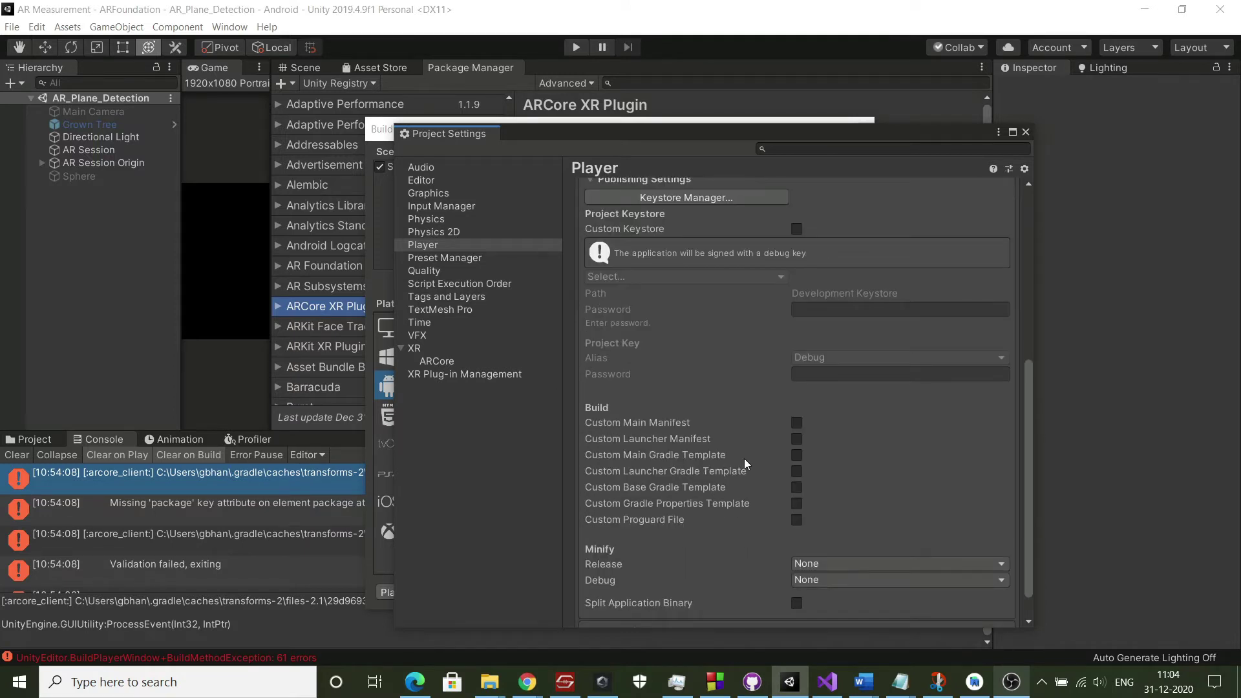
click(796, 456)
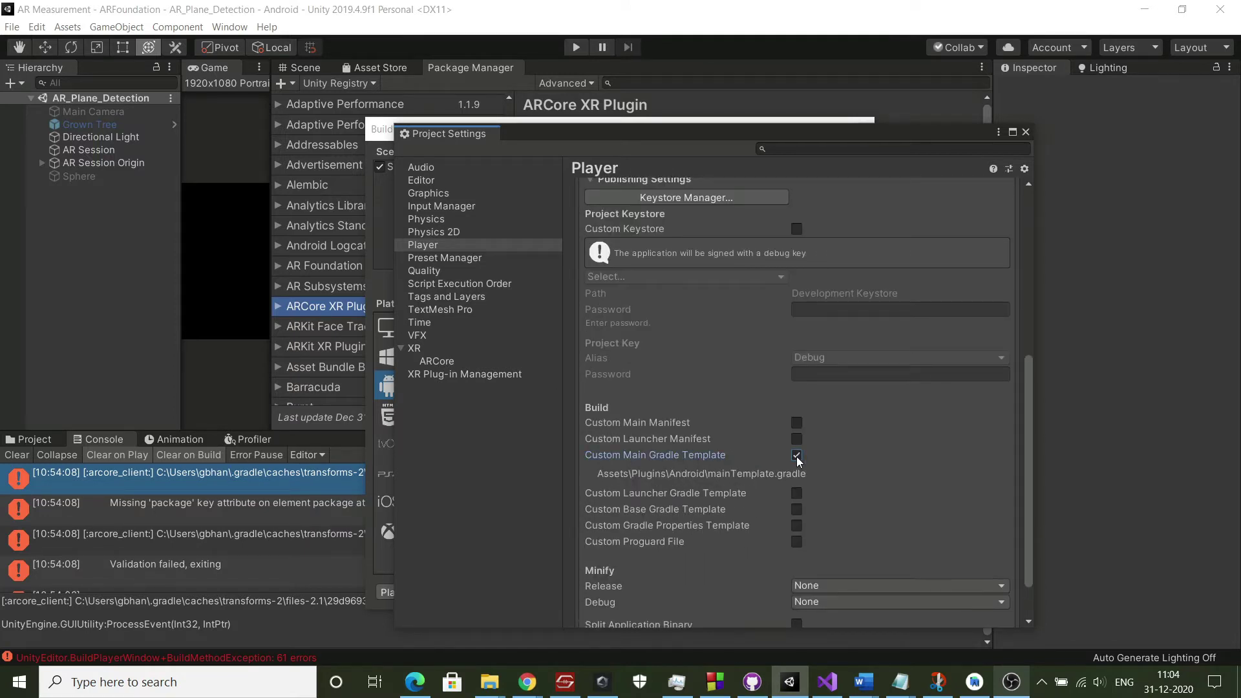
click(796, 494)
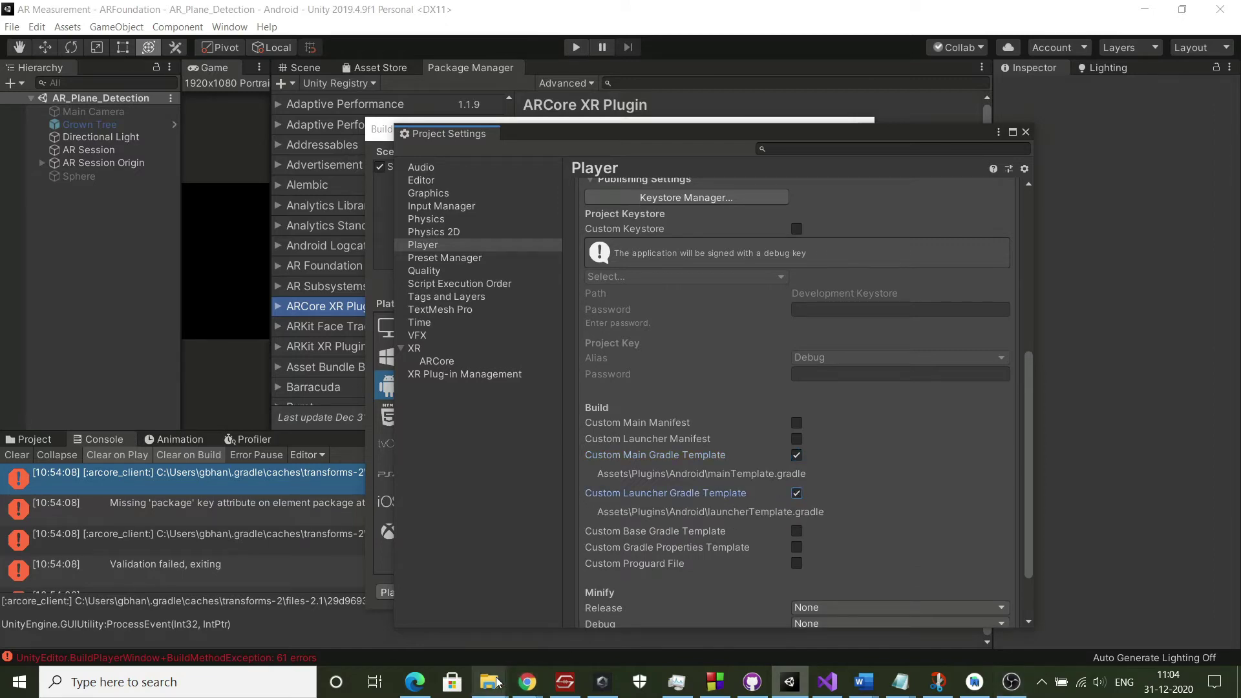
Switch to the project's Assets folder in File Explorer and open its Plugins\Android subfolder
mouse_move(490, 683)
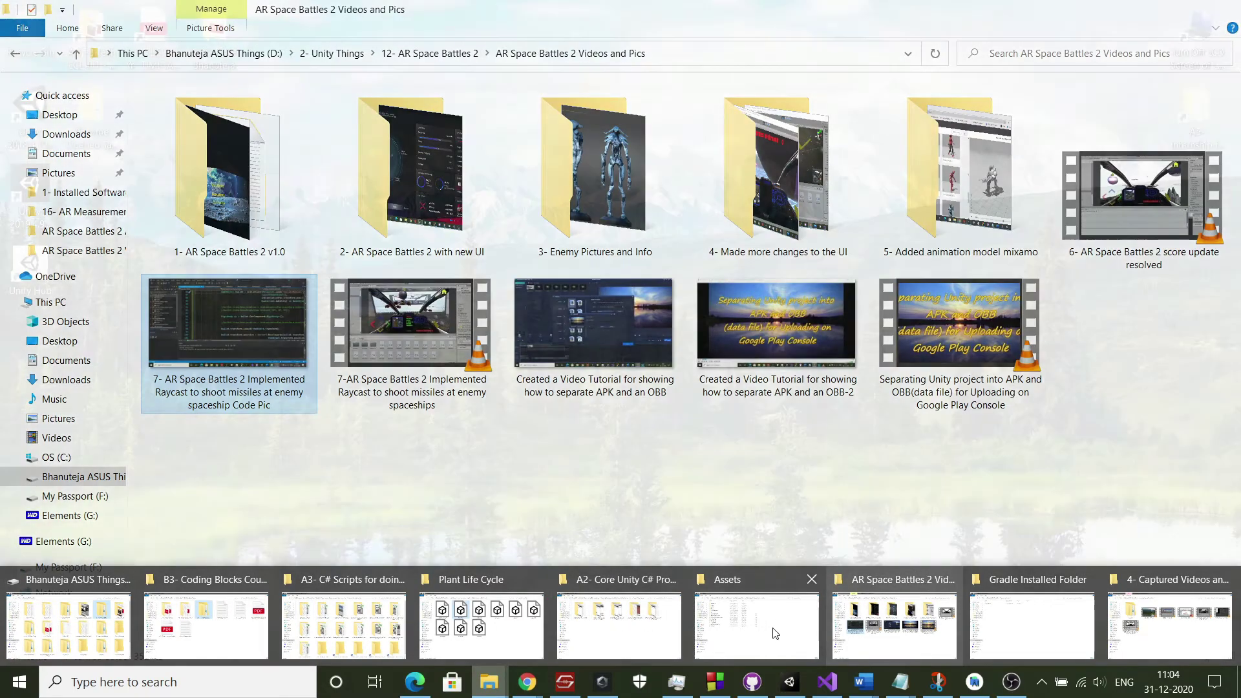
mouse_move(764, 633)
click(764, 633)
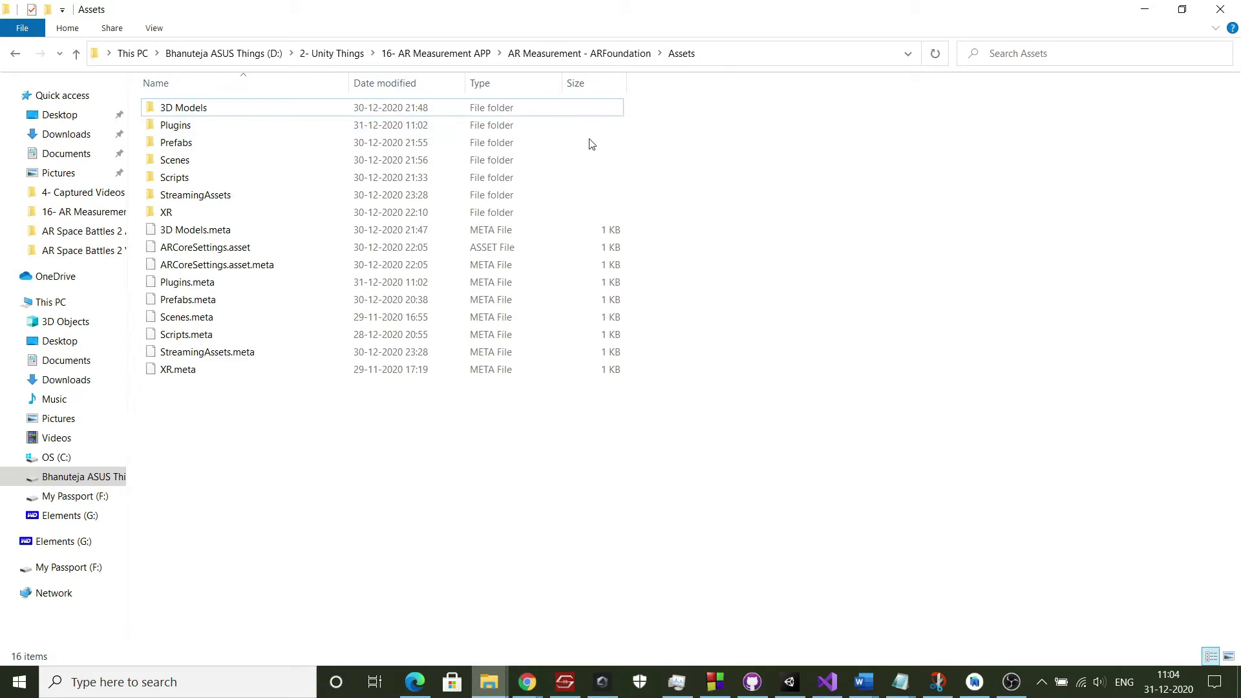
click(239, 129)
double_click(239, 127)
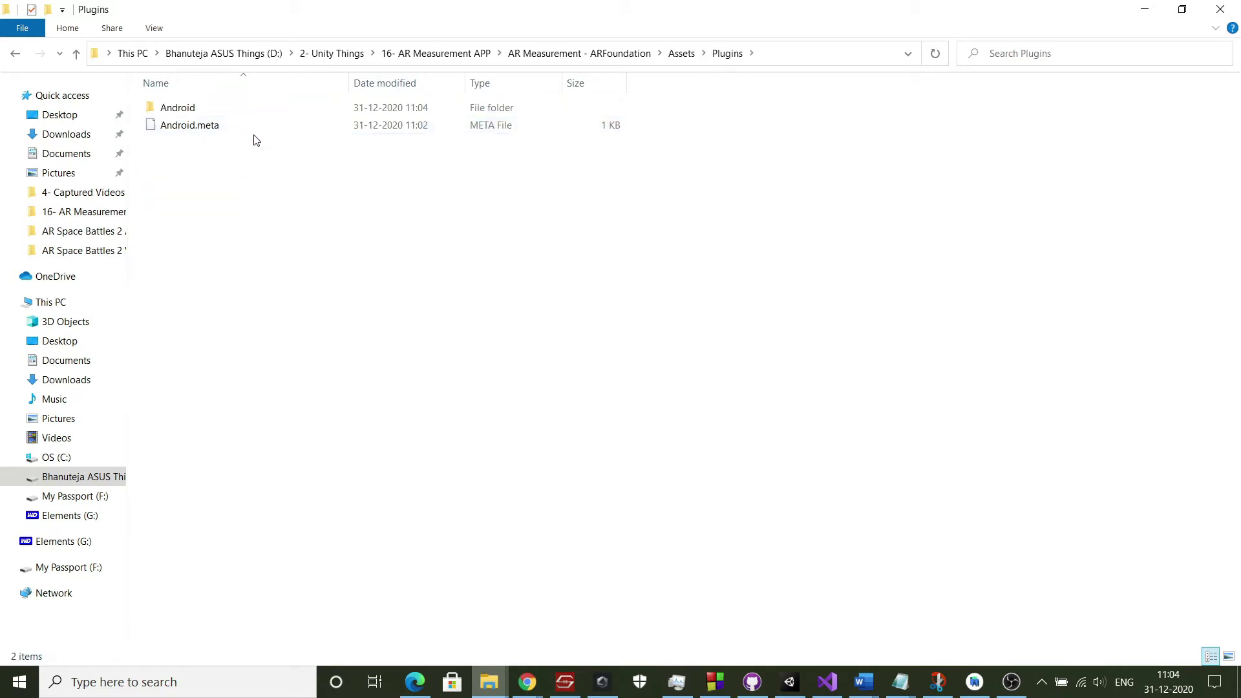
double_click(256, 113)
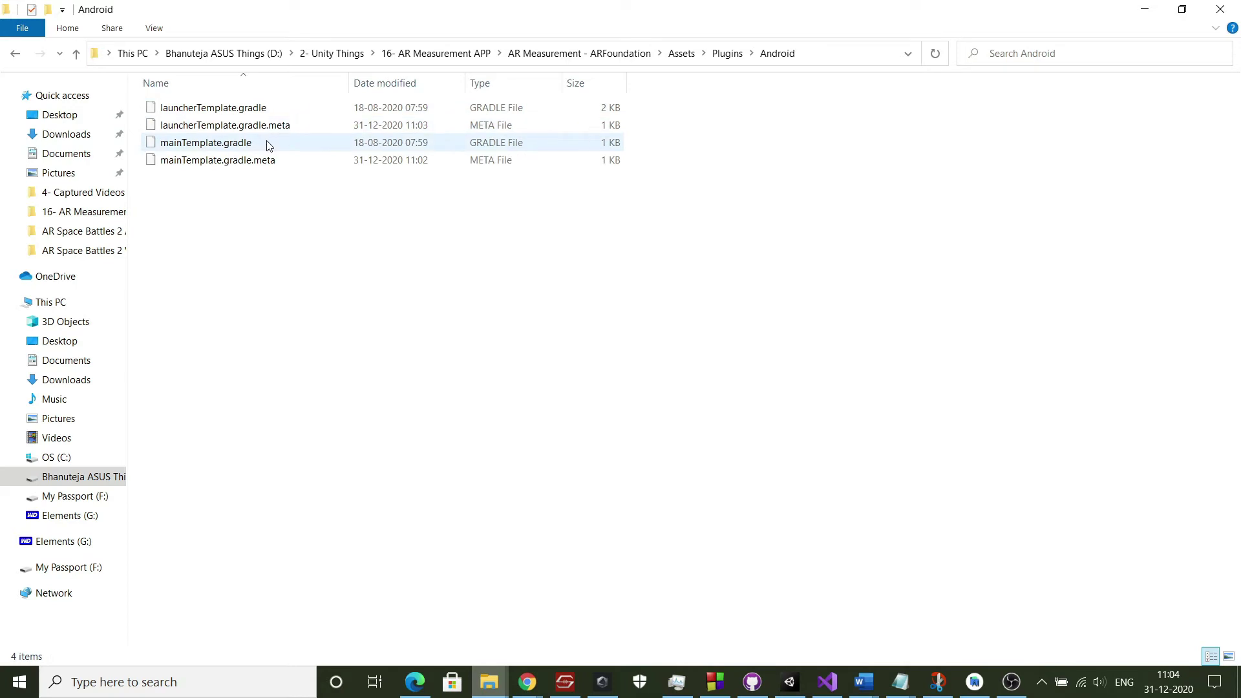
Copy the full path of the Plugins\Android folder and switch to Android Studio
click(251, 115)
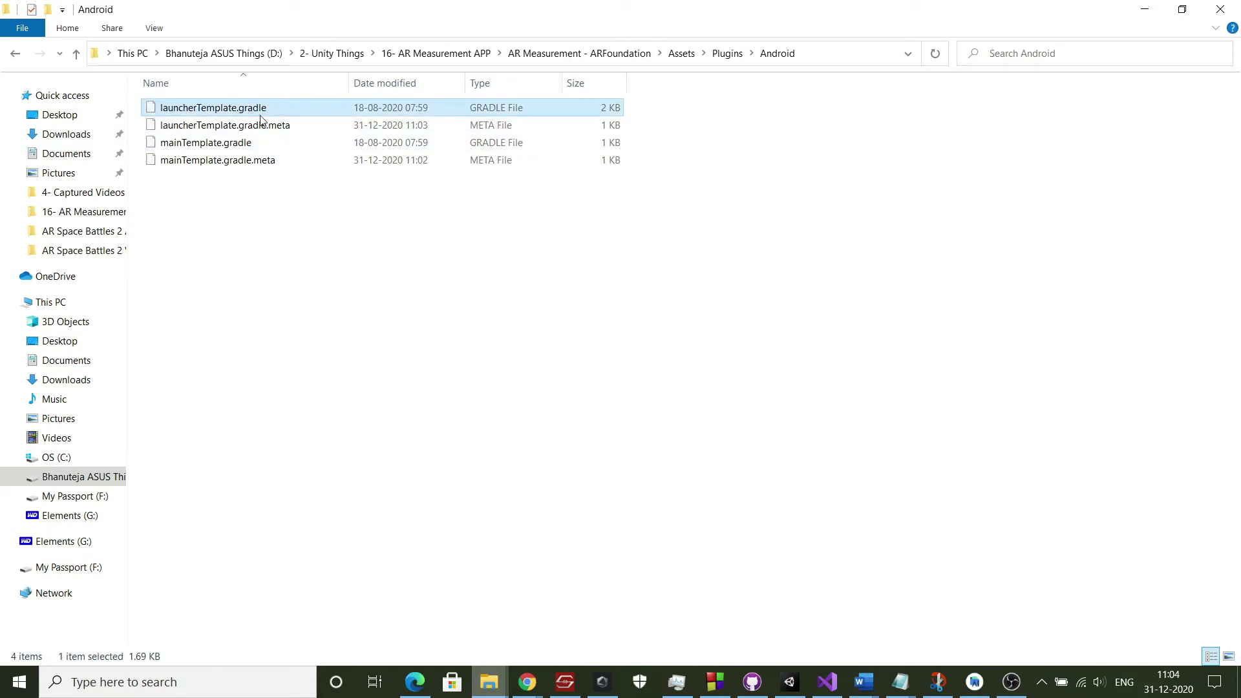
click(834, 60)
key(ctrl+c)
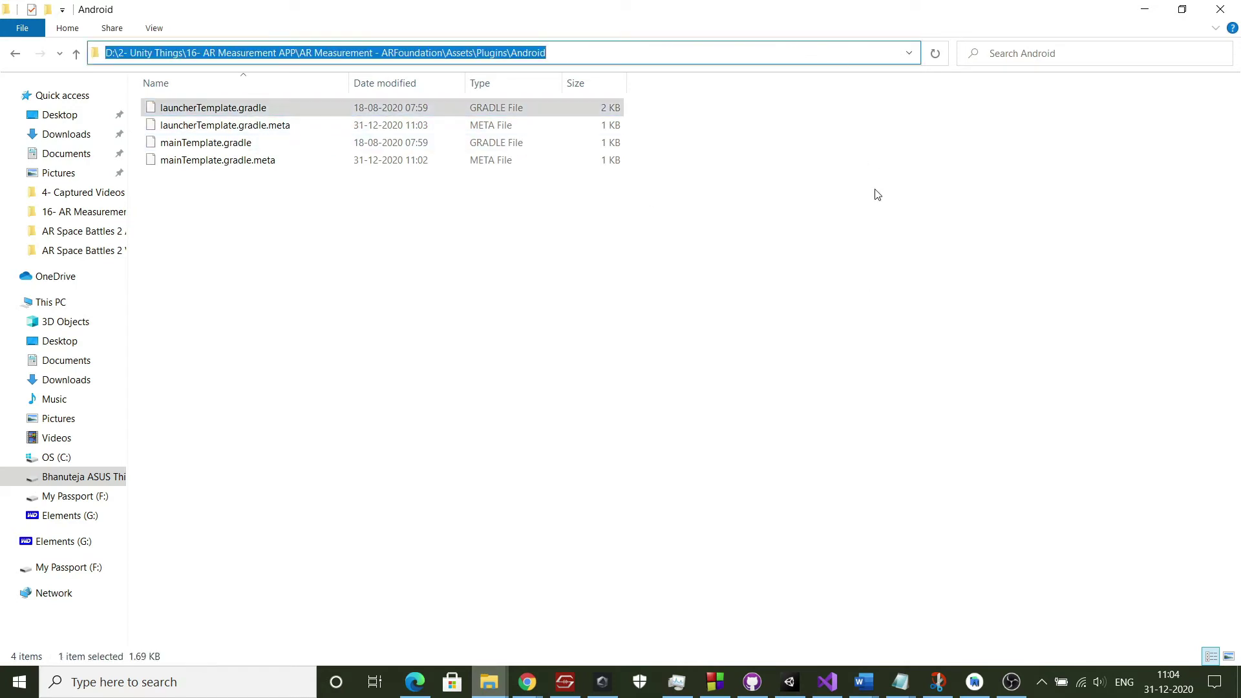
click(1001, 629)
mouse_move(975, 683)
click(961, 647)
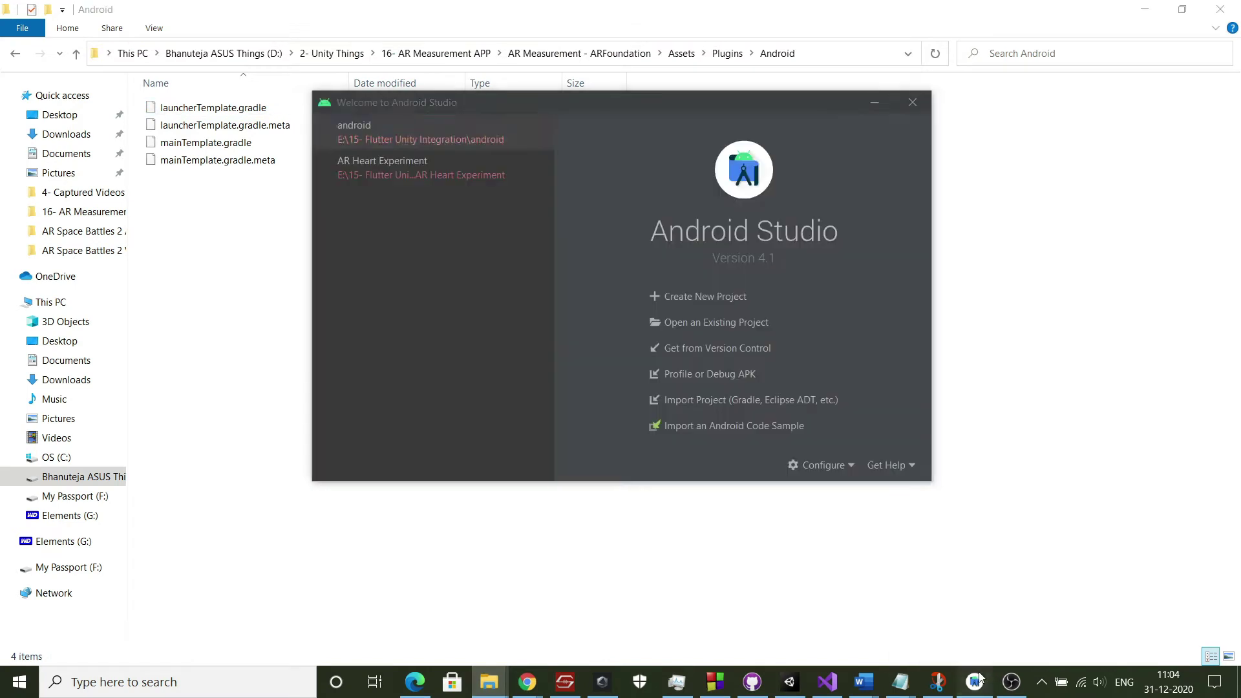
Try to import launcherTemplate.gradle from the copied folder path as a Gradle project
click(742, 402)
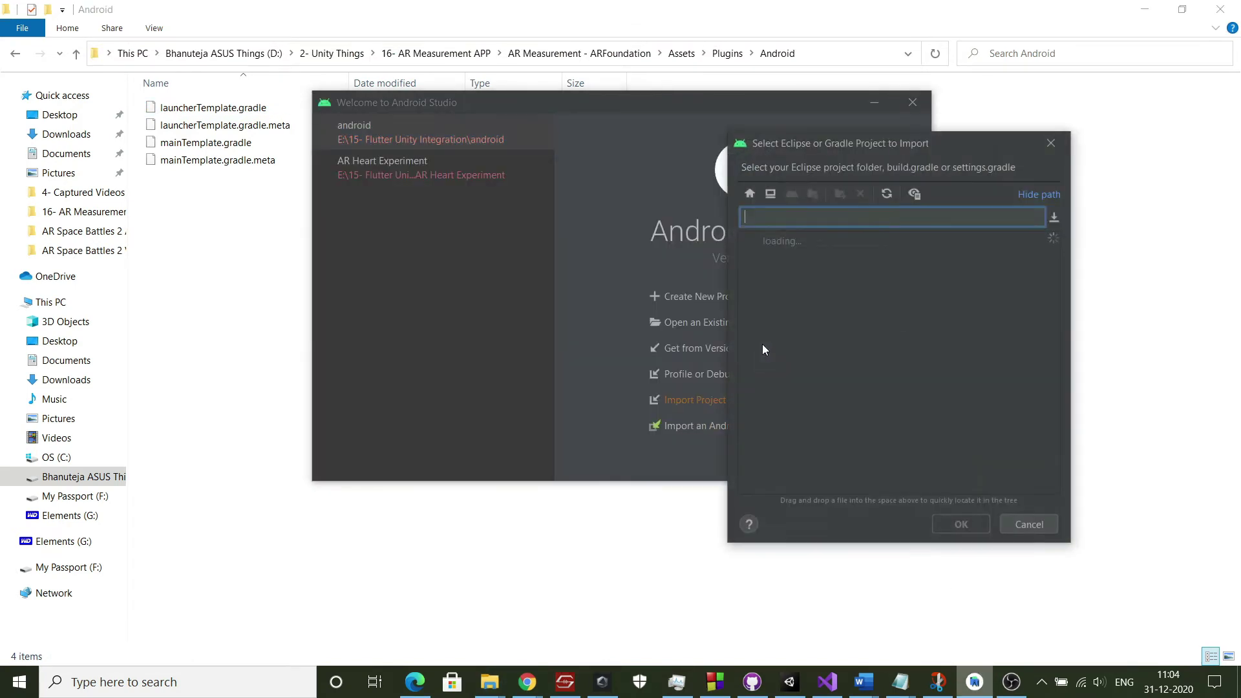
key(ctrl+v)
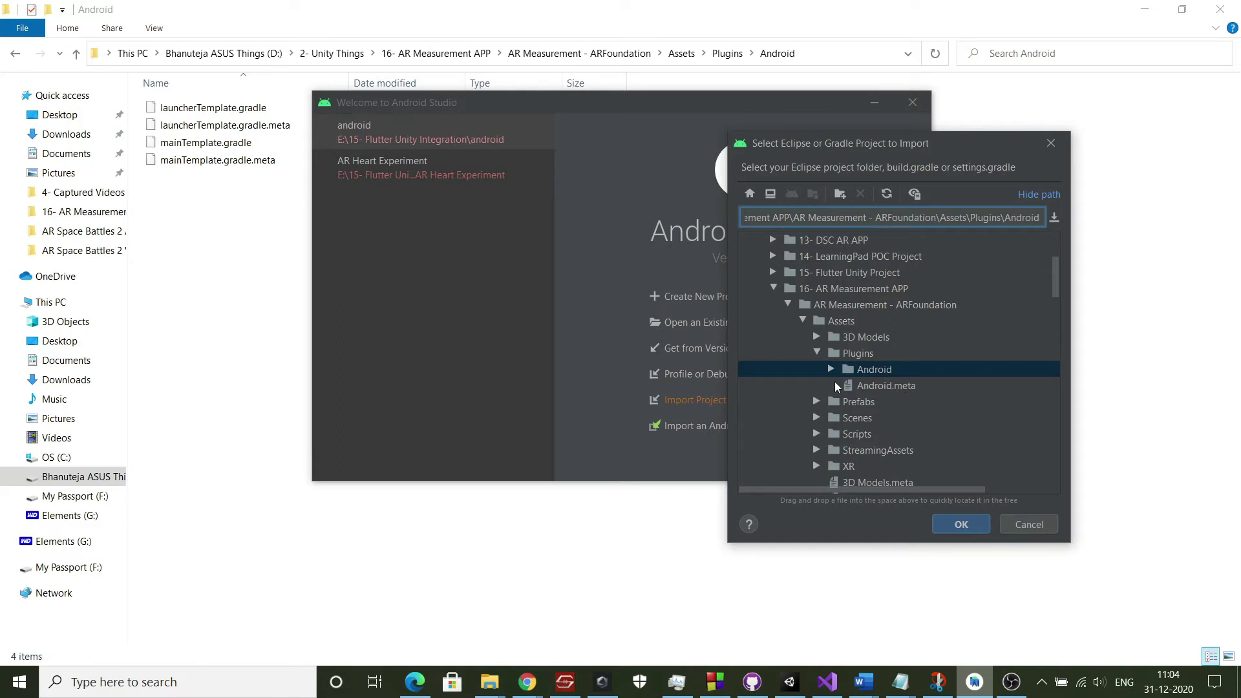
click(832, 370)
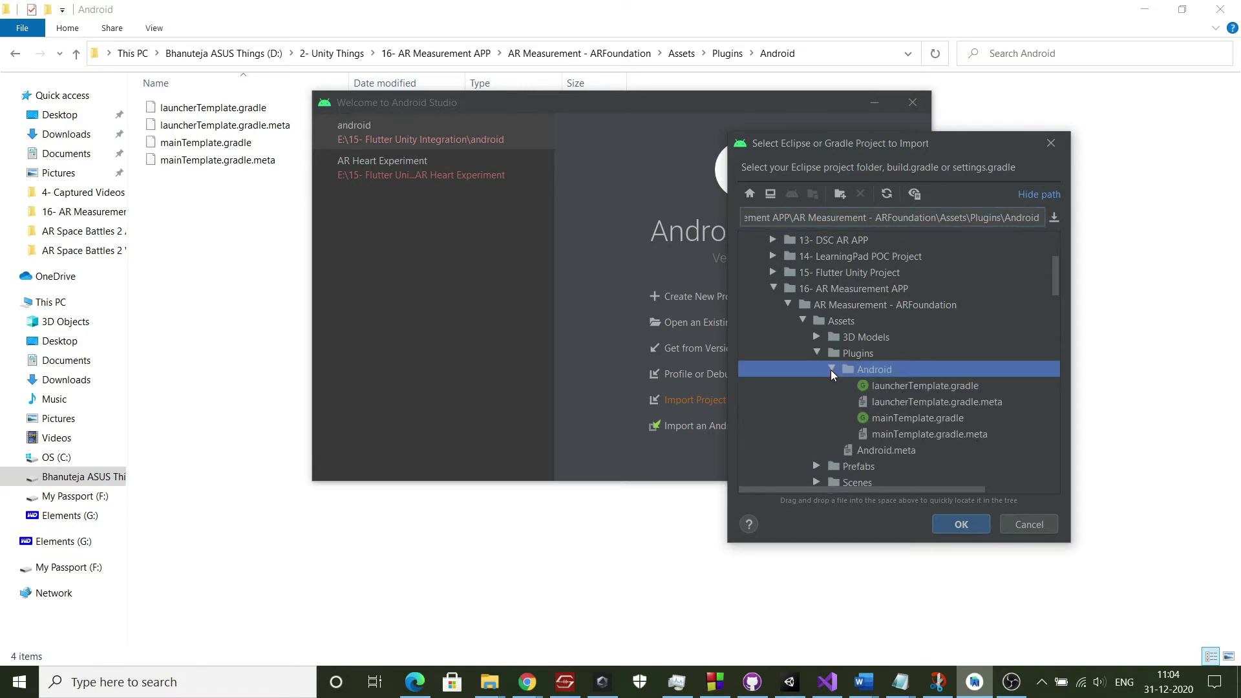
click(919, 385)
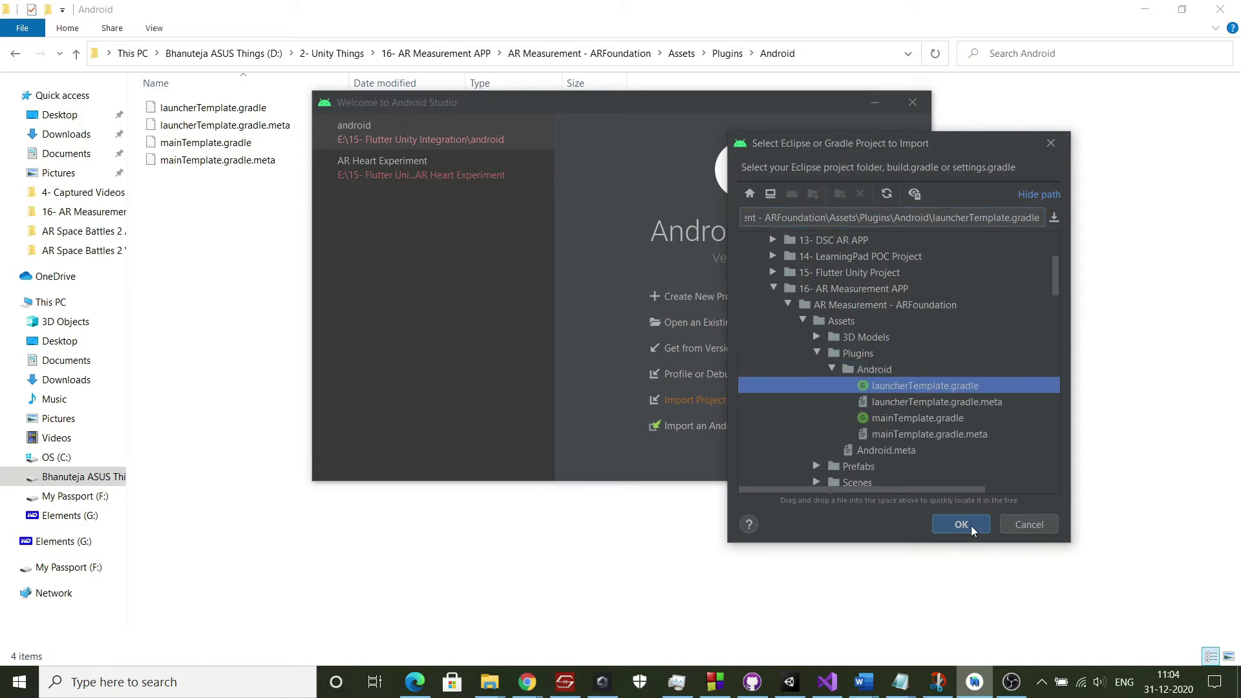
click(961, 525)
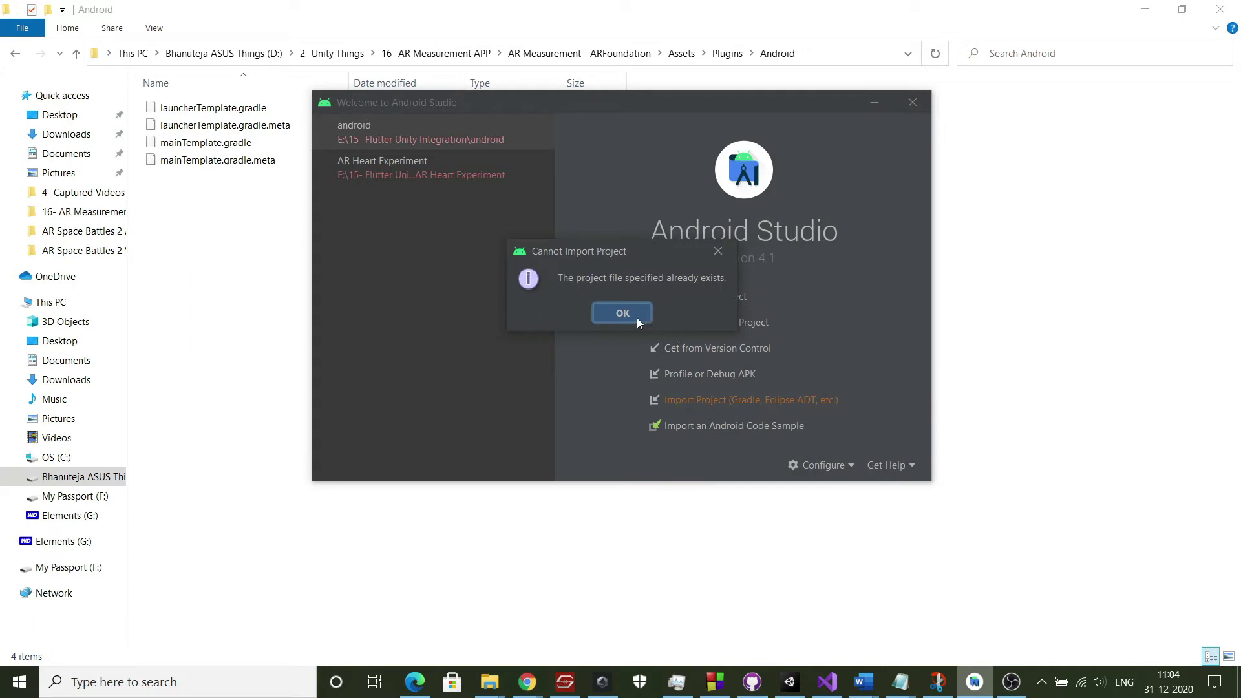
click(638, 318)
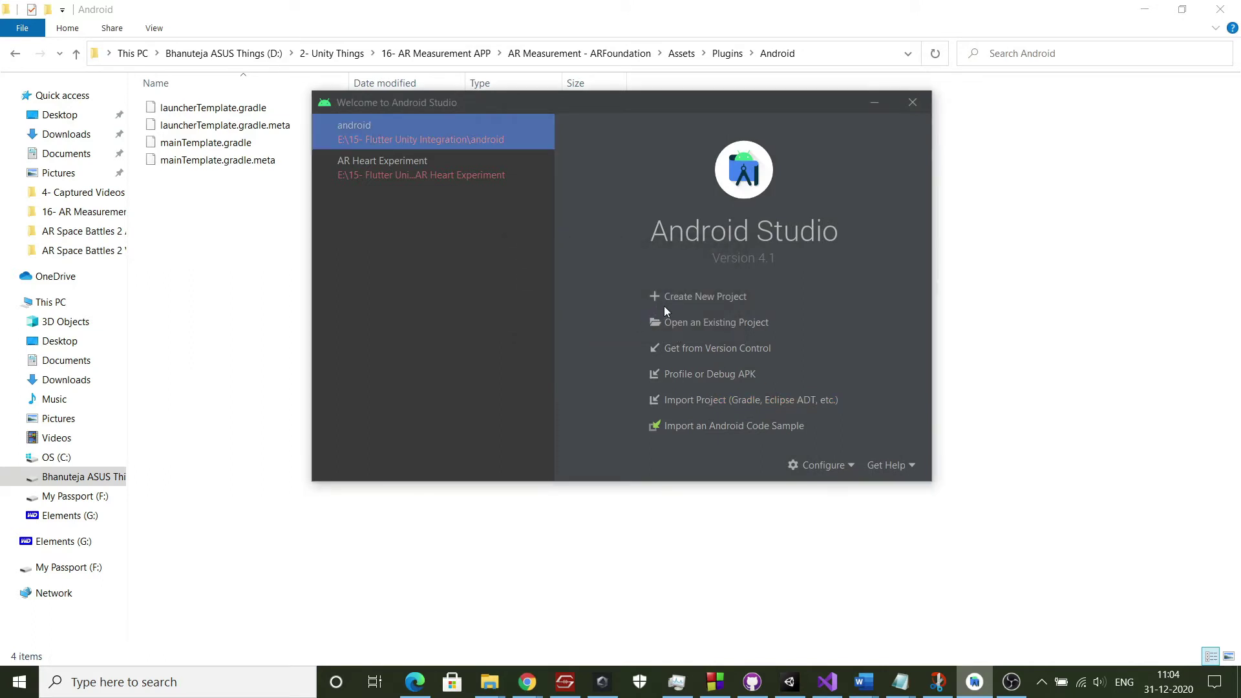
Open mainTemplate.gradle from the Plugins\Android folder as an existing file
click(718, 323)
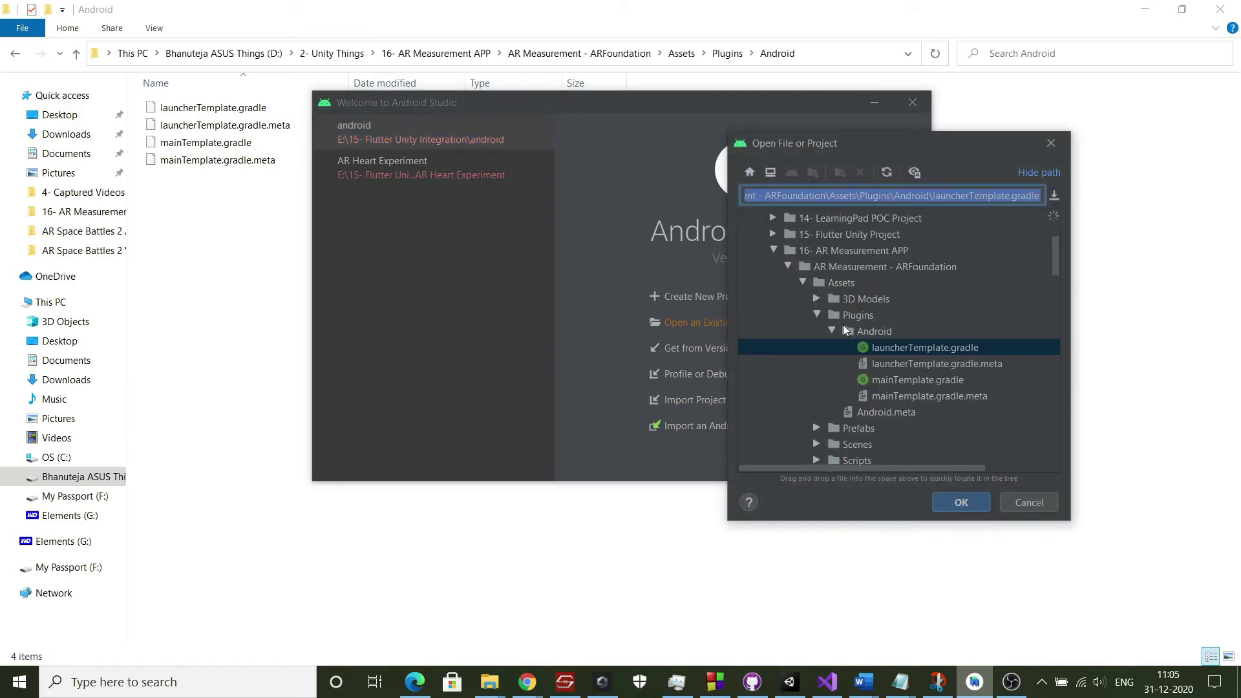
click(918, 380)
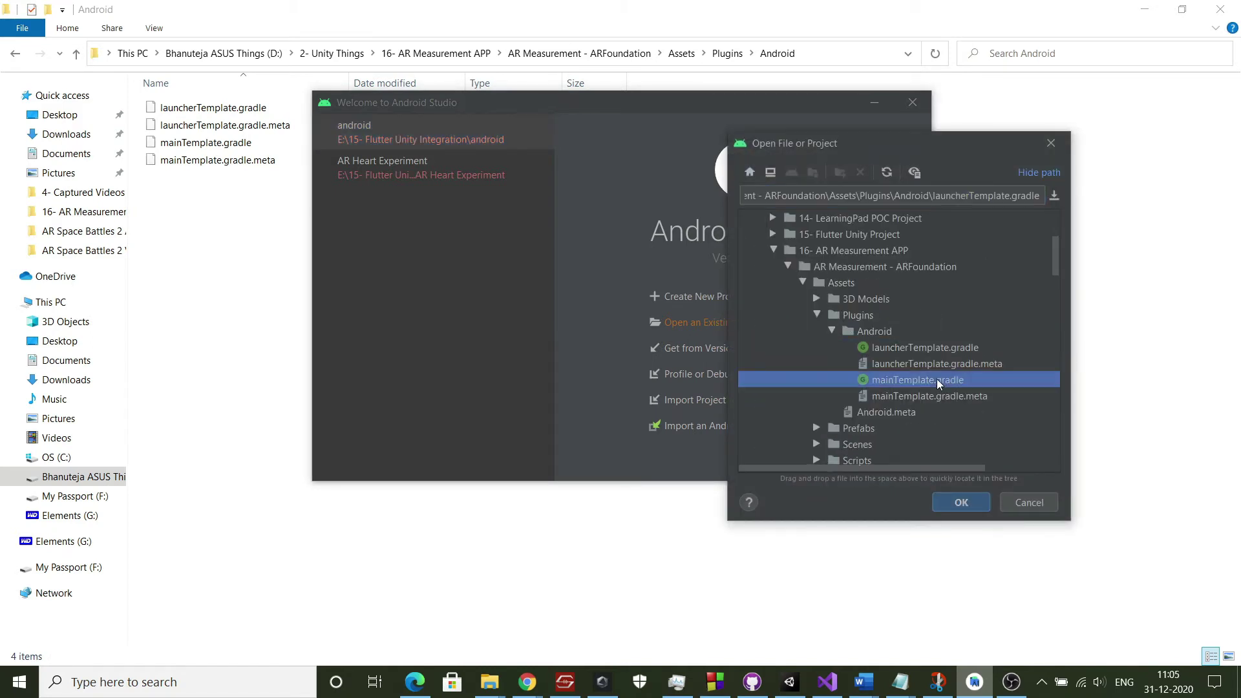
click(964, 499)
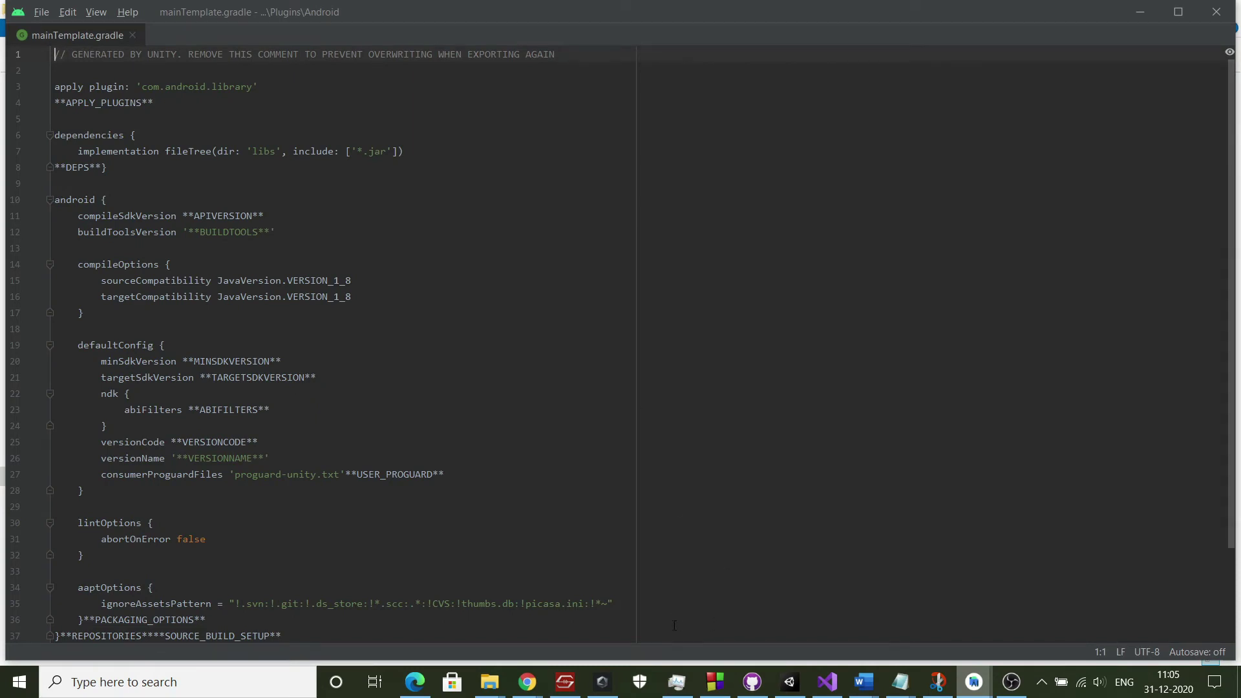
Switch to Chrome and read the ARCore "Build for Android 11" guide's changes for mainTemplate.gradle and launcherTemplate.gradle
click(790, 682)
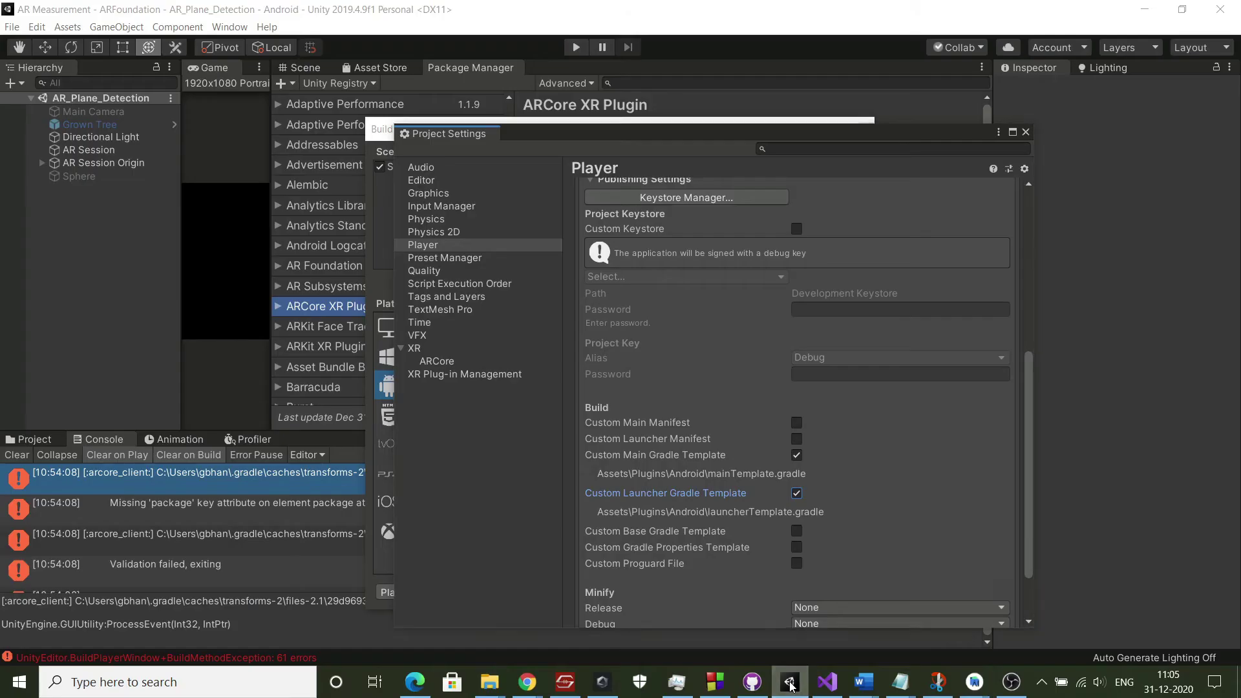
click(790, 683)
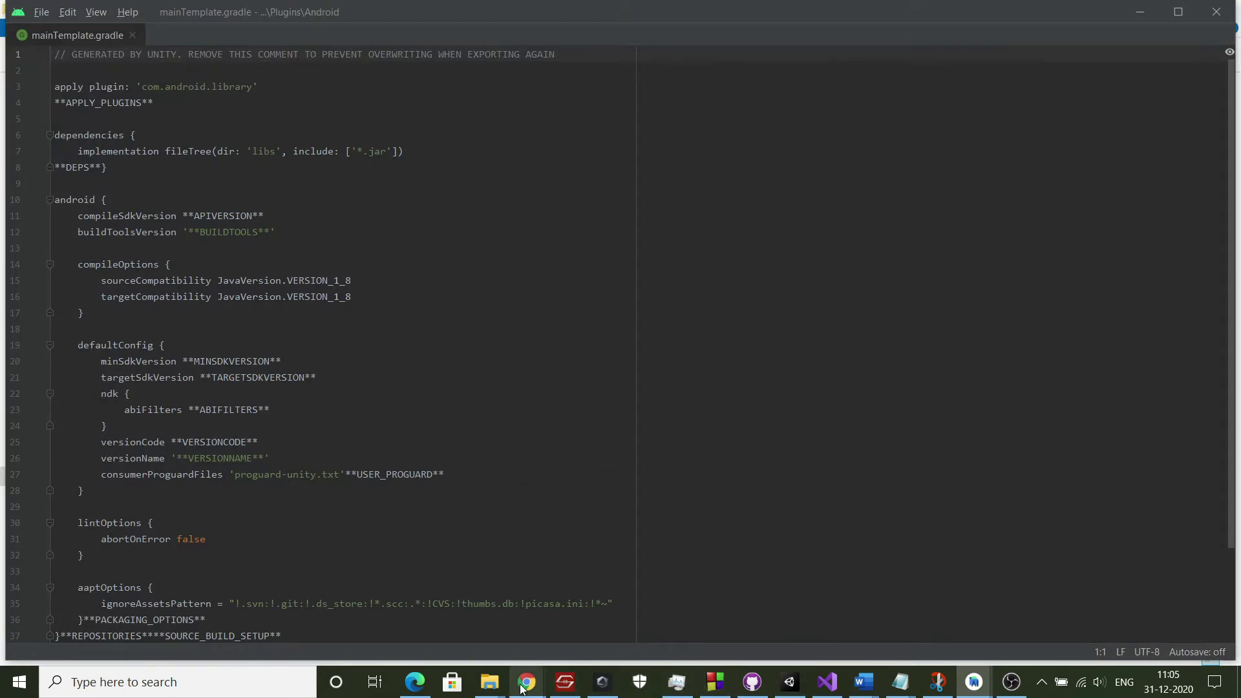
mouse_move(522, 689)
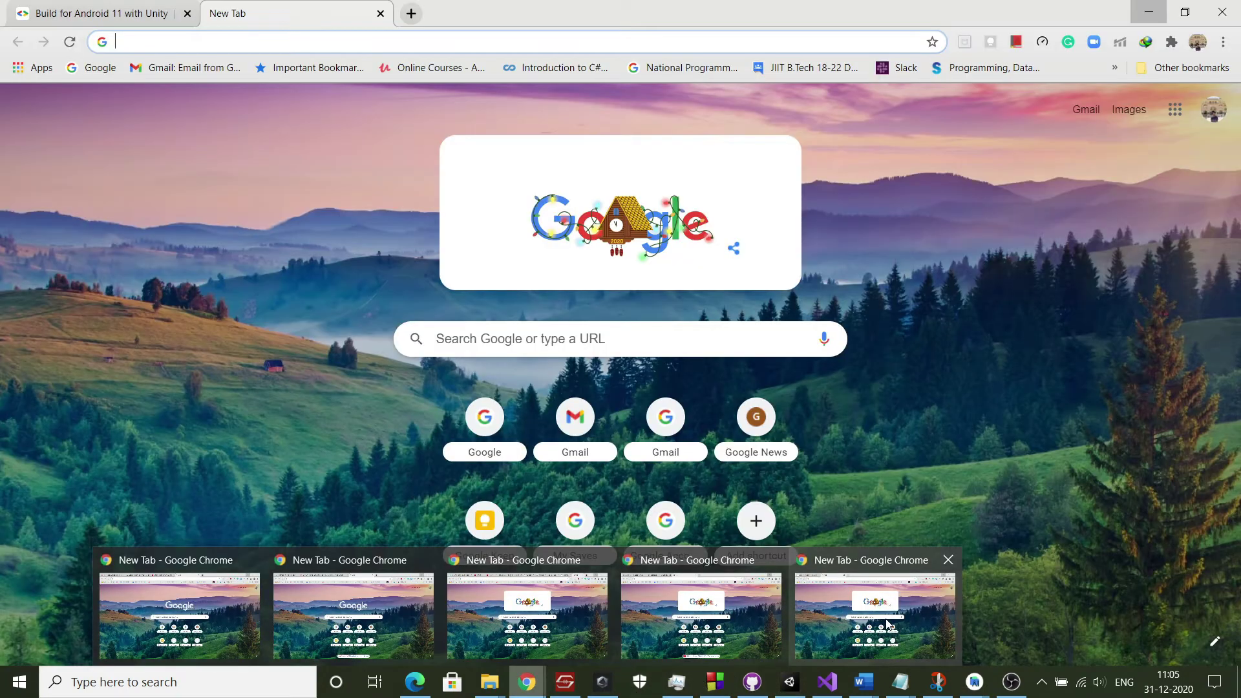
click(829, 635)
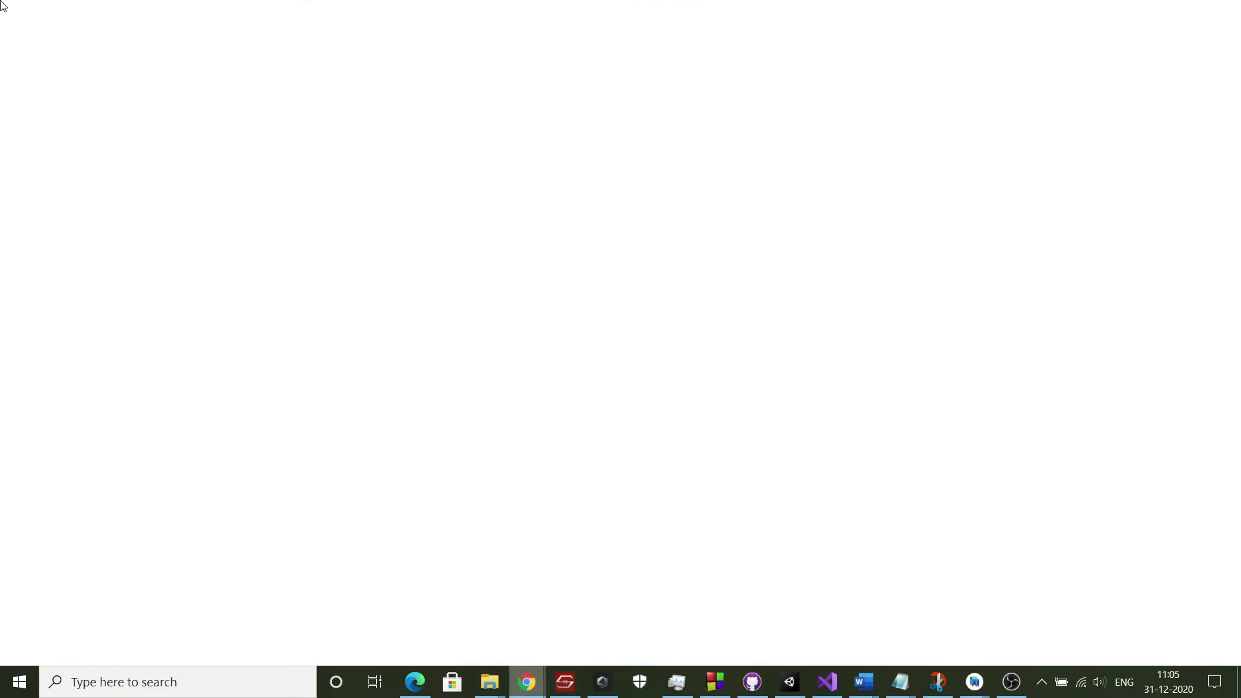
scroll(588, 383, down, 3)
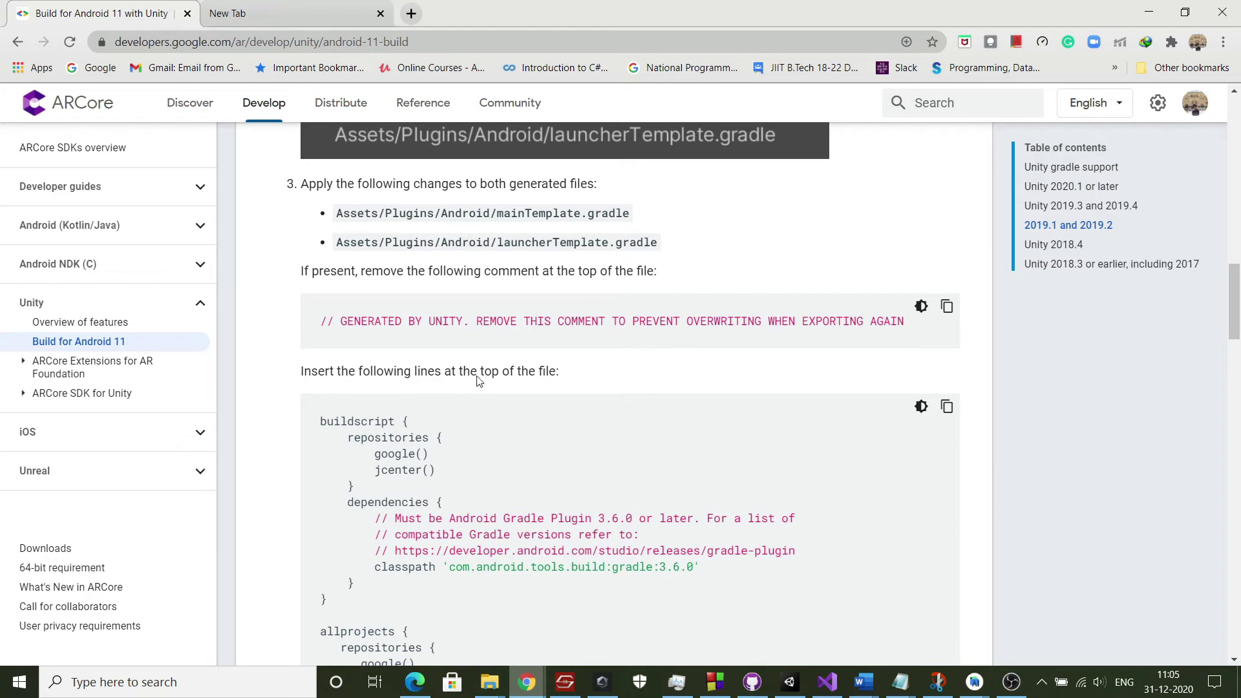
Return to mainTemplate.gradle in Android Studio and delete the "// GENERATED BY UNITY" comment from its first line
mouse_move(980, 678)
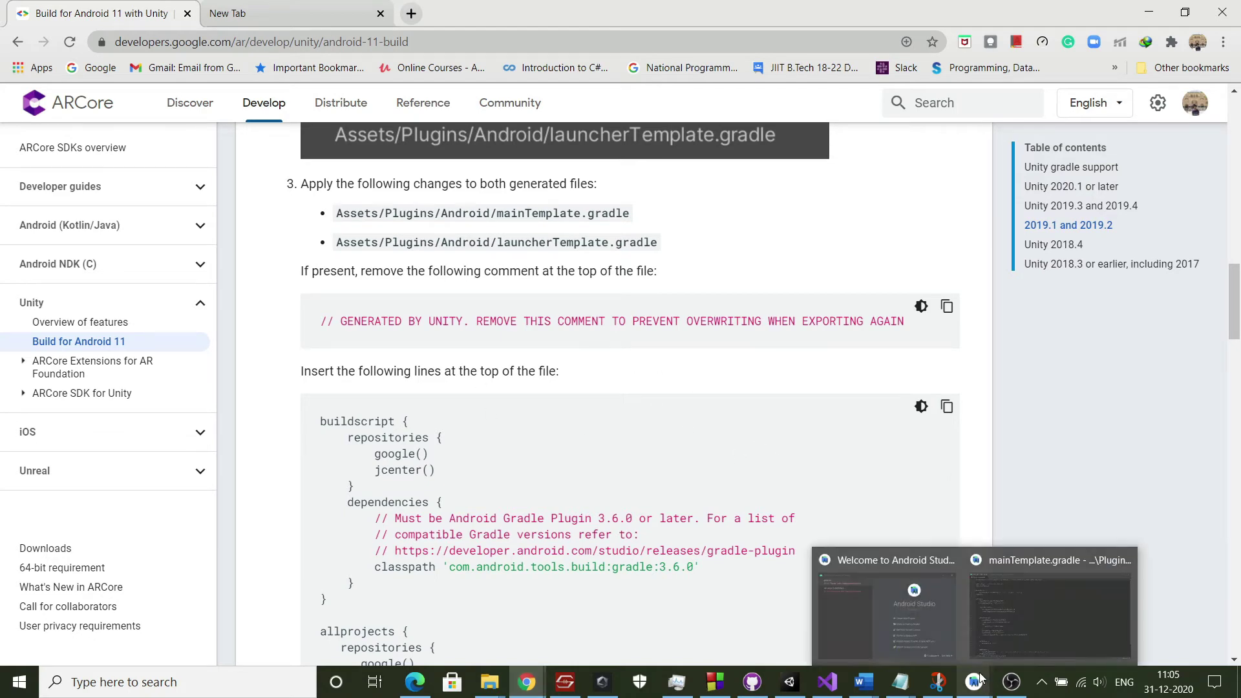
click(1036, 604)
shift+click(575, 58)
key(BackSpace)
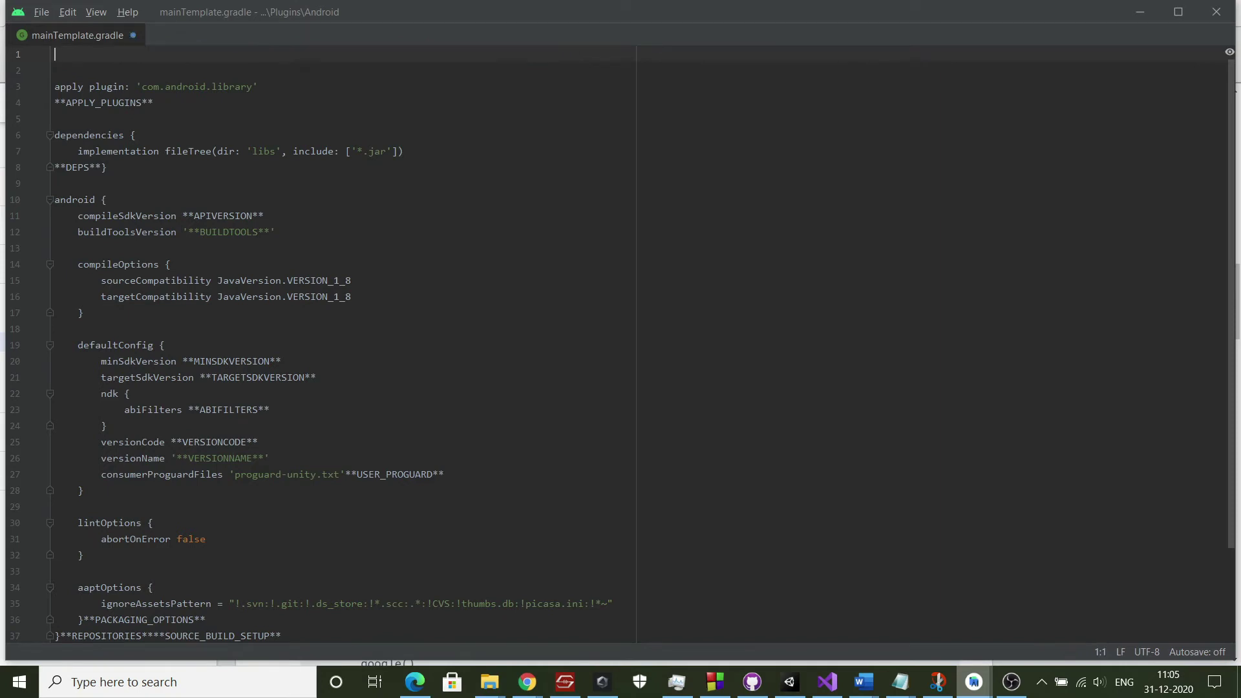
click(251, 73)
key(Up)
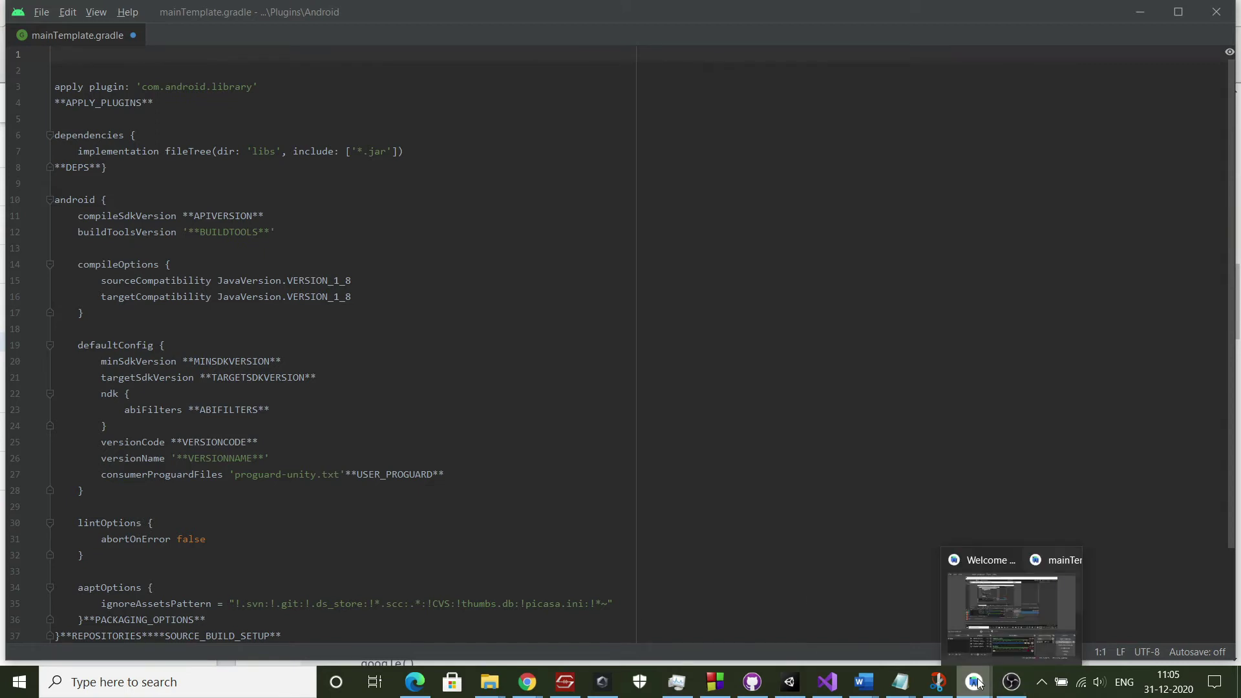
Copy the guide's buildscript and allprojects code block, with Gradle plugin classpath 'com.android.tools.build:gradle:3.6.0', from Chrome
mouse_move(527, 683)
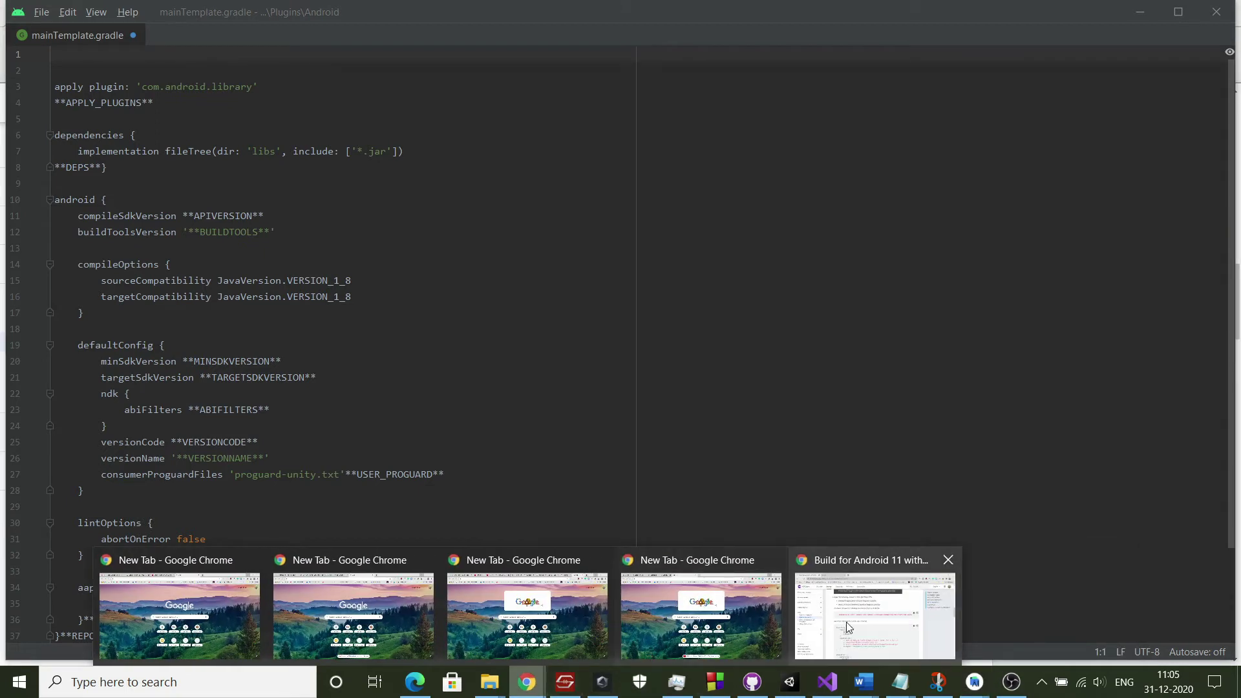
click(867, 622)
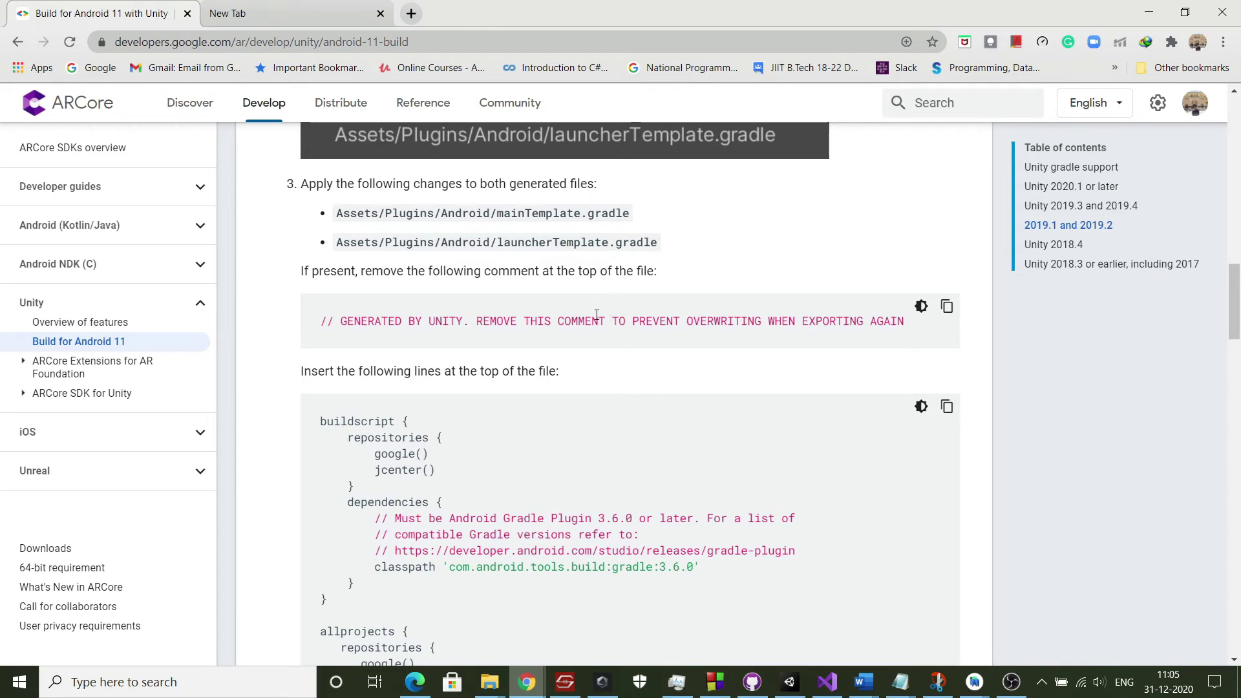
scroll(601, 321, down, 2)
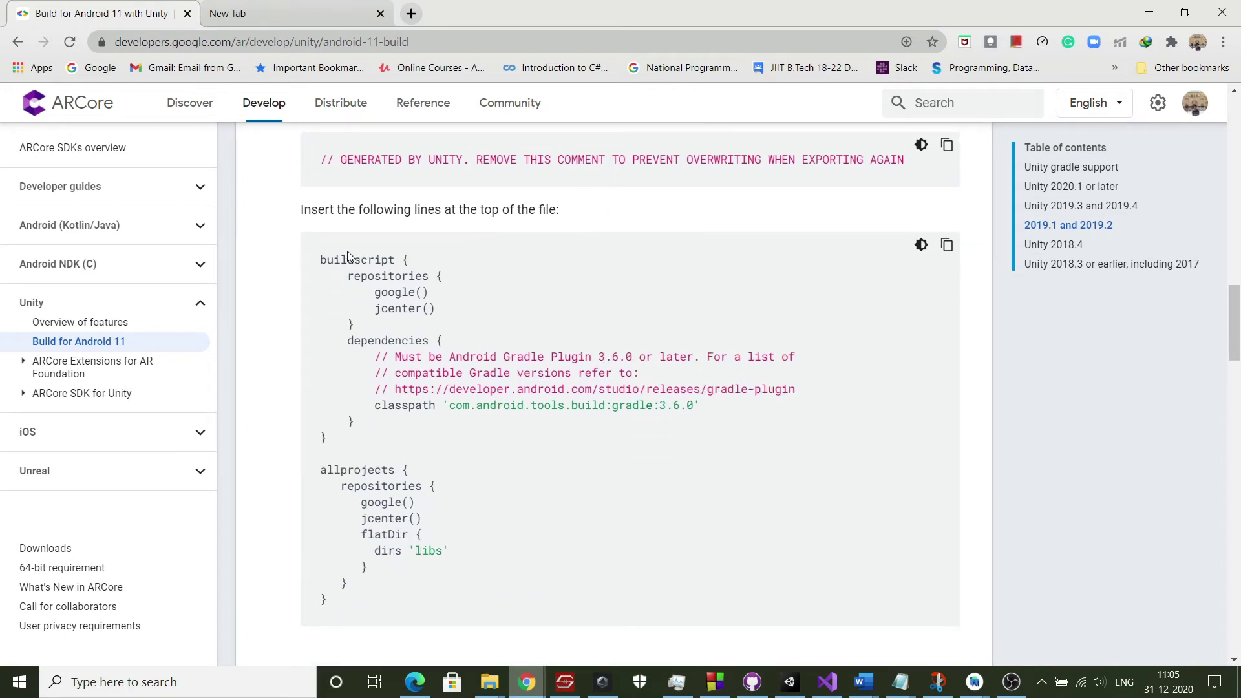
drag(320, 261, 406, 596)
key(ctrl+c)
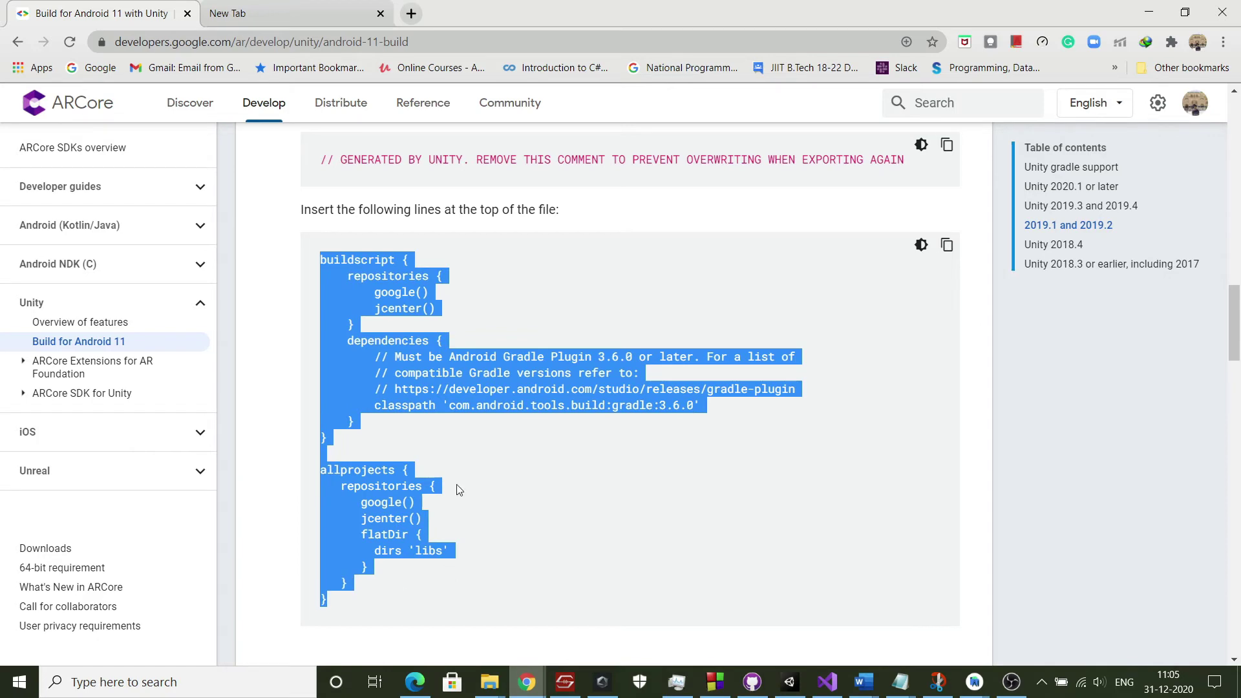
mouse_move(1012, 675)
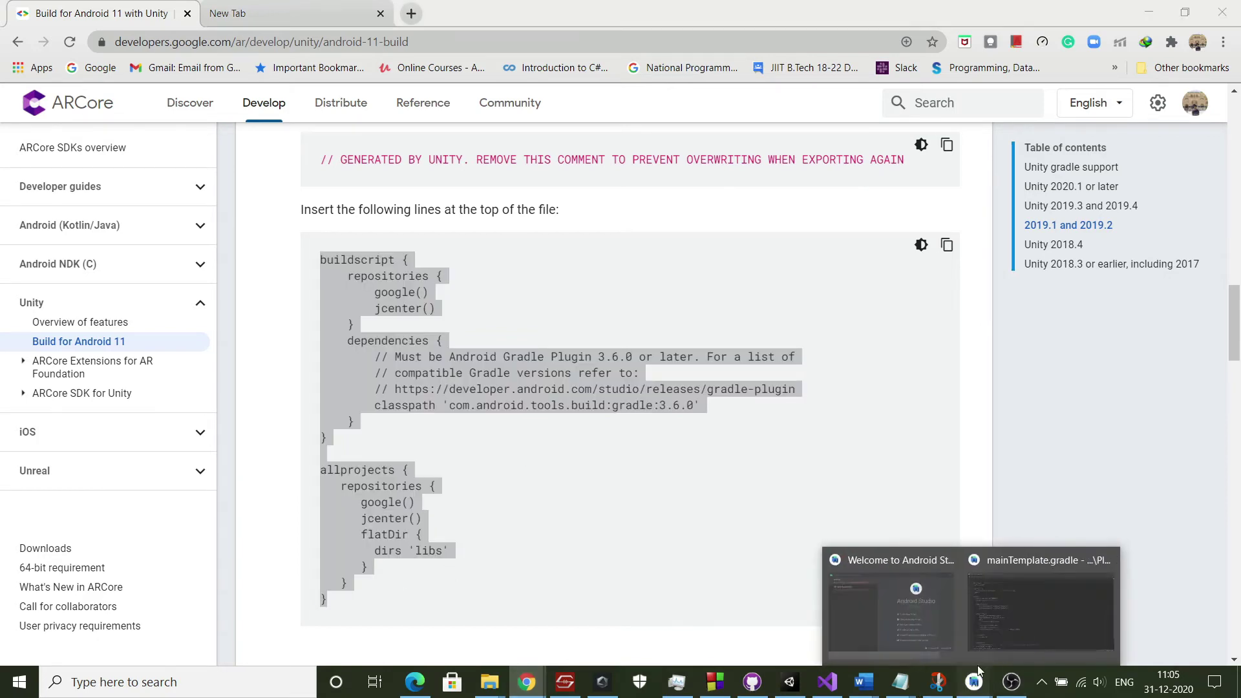
Switch to Android Studio, insert the copied buildscript and allprojects block at the top of mainTemplate.gradle, and save the file
click(1042, 595)
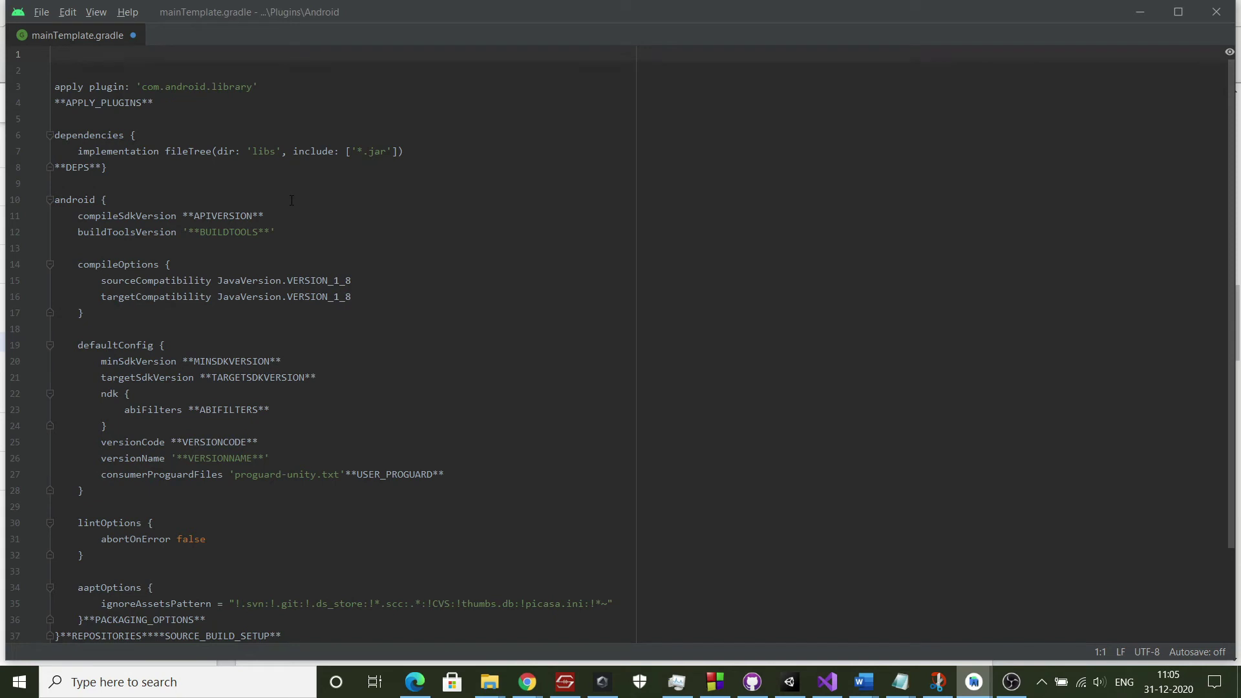
key(ctrl+v)
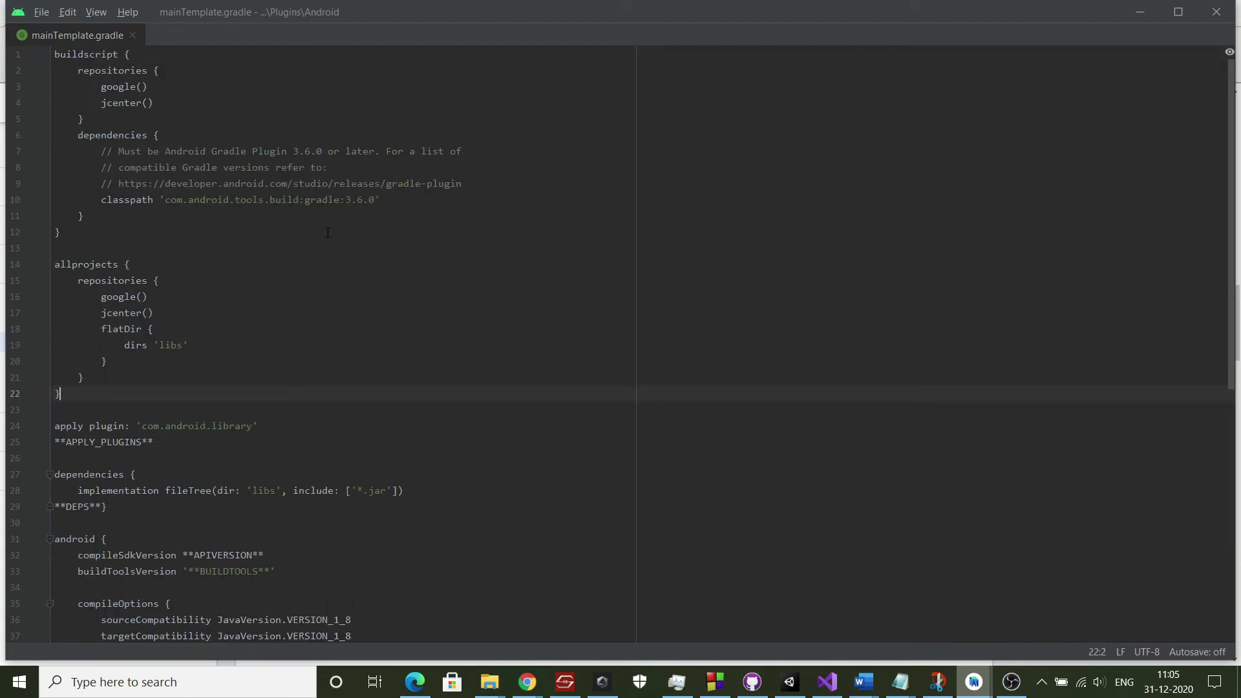
scroll(325, 262, down, 1)
scroll(325, 262, down, 2)
scroll(325, 262, up, 4)
Open the Assets\Plugins\Android folder as a project, expand its file tree and dismiss the Tip of the Day
click(41, 11)
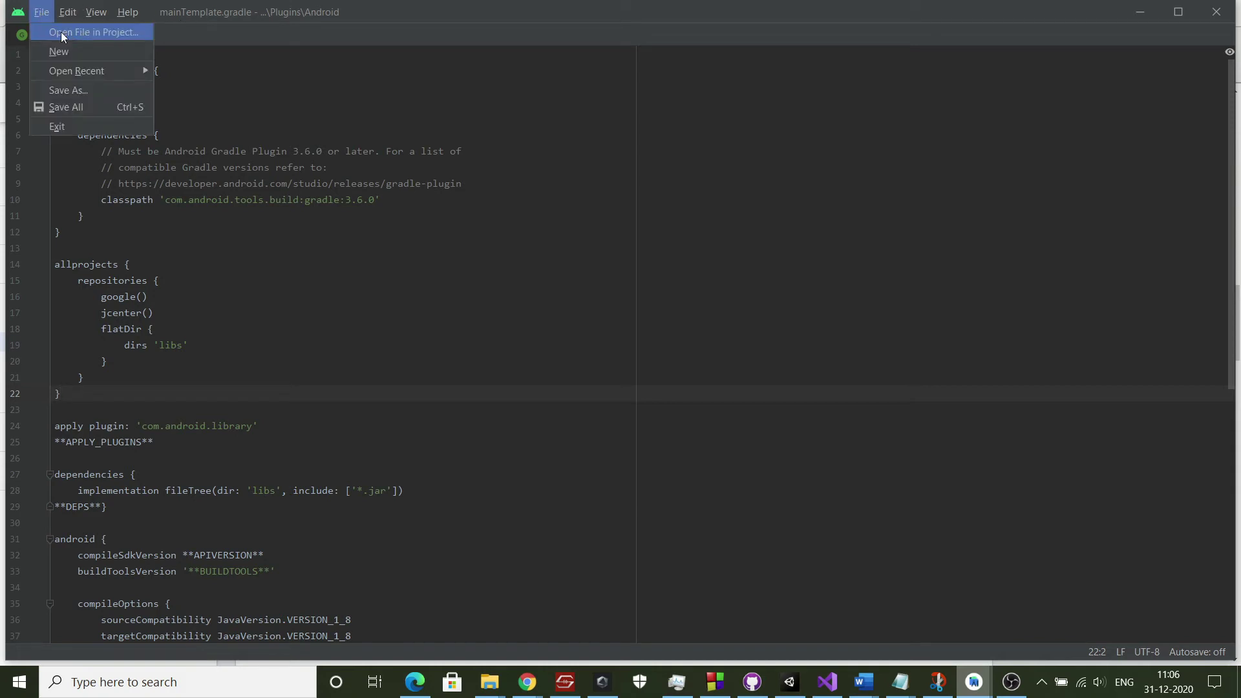
click(88, 32)
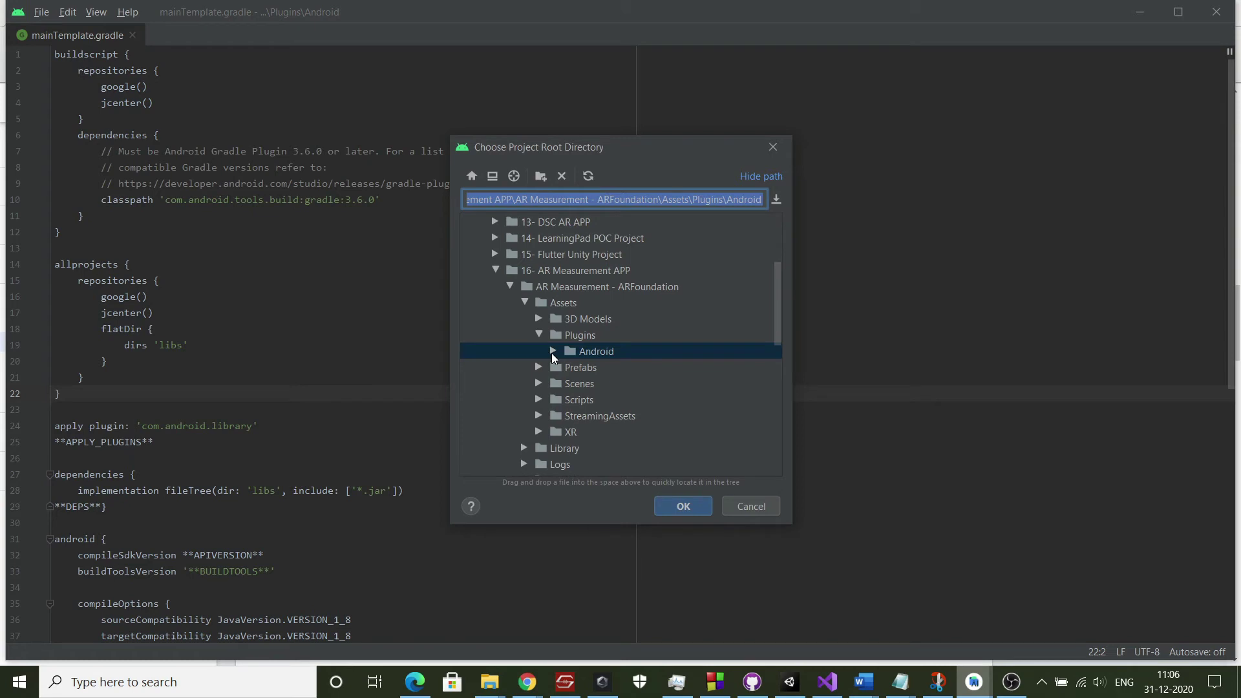
click(552, 353)
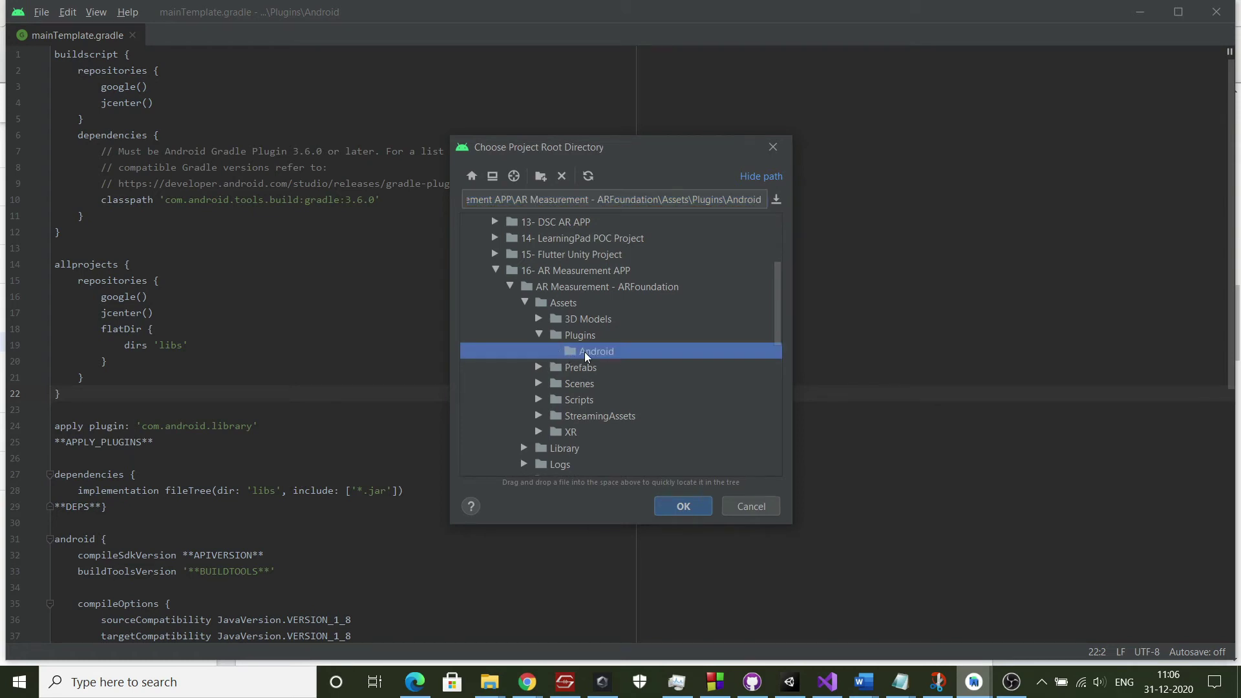
double_click(584, 352)
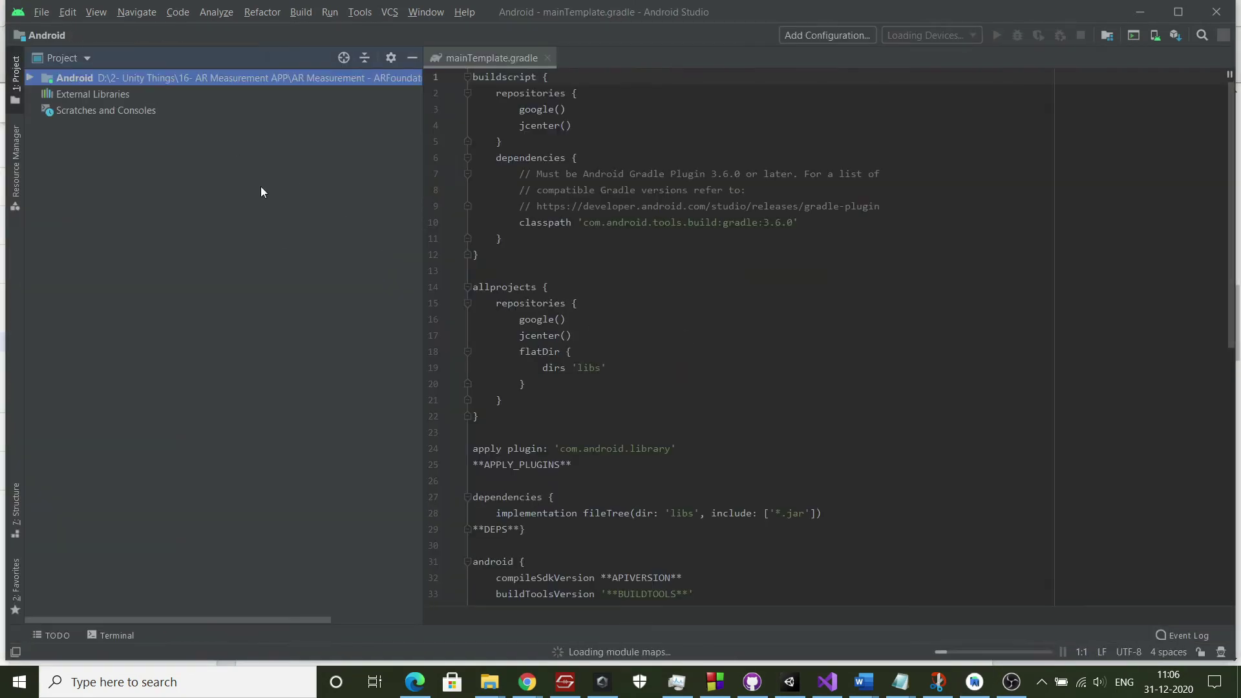
click(29, 78)
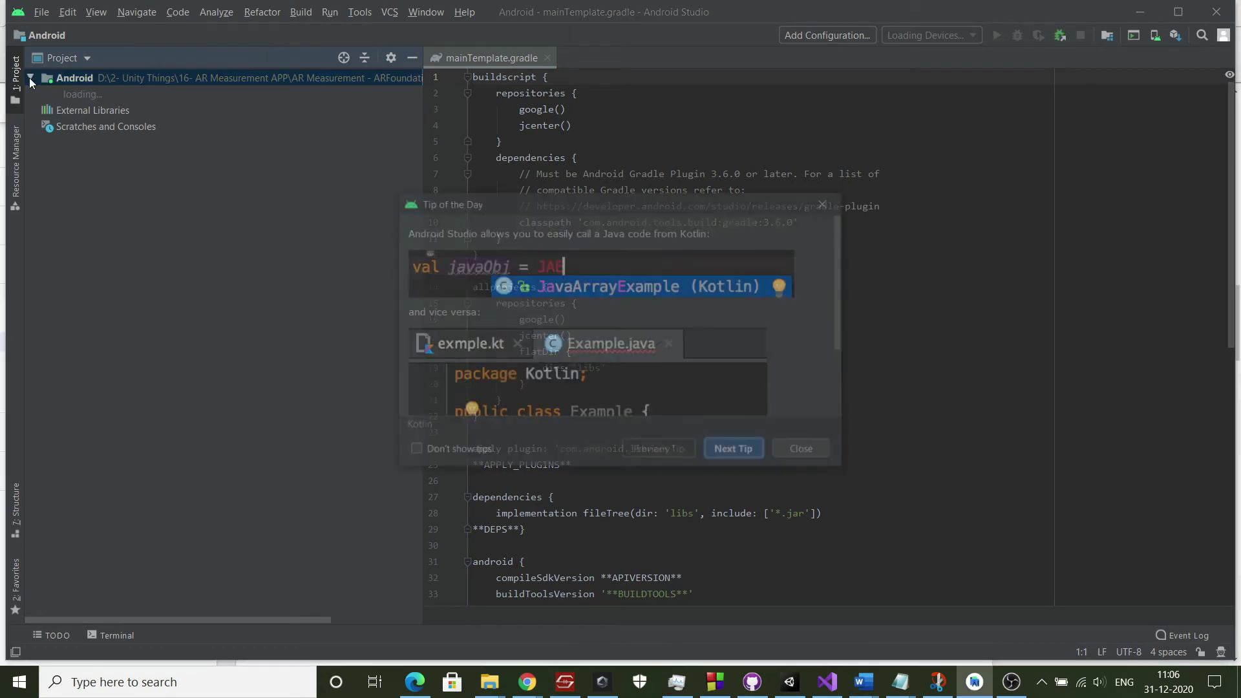
click(835, 204)
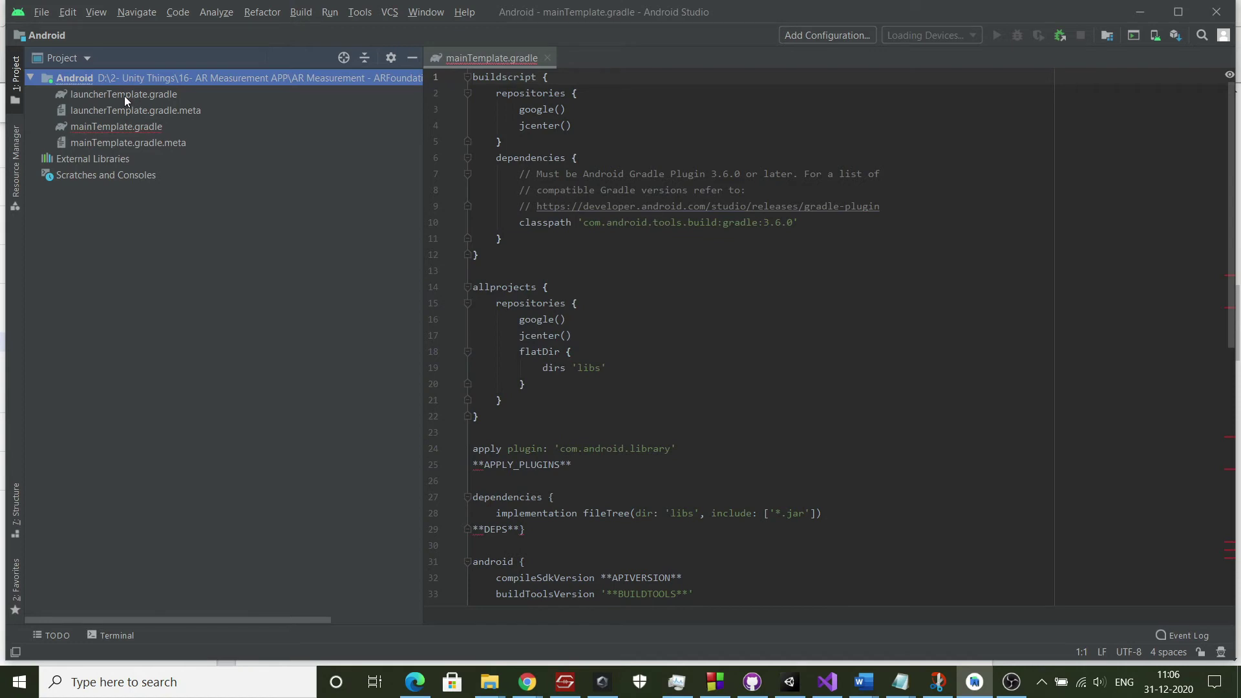
Open launcherTemplate.gradle and replace its "// GENERATED BY UNITY" comment with the copied buildscript and allprojects block
click(125, 126)
click(730, 277)
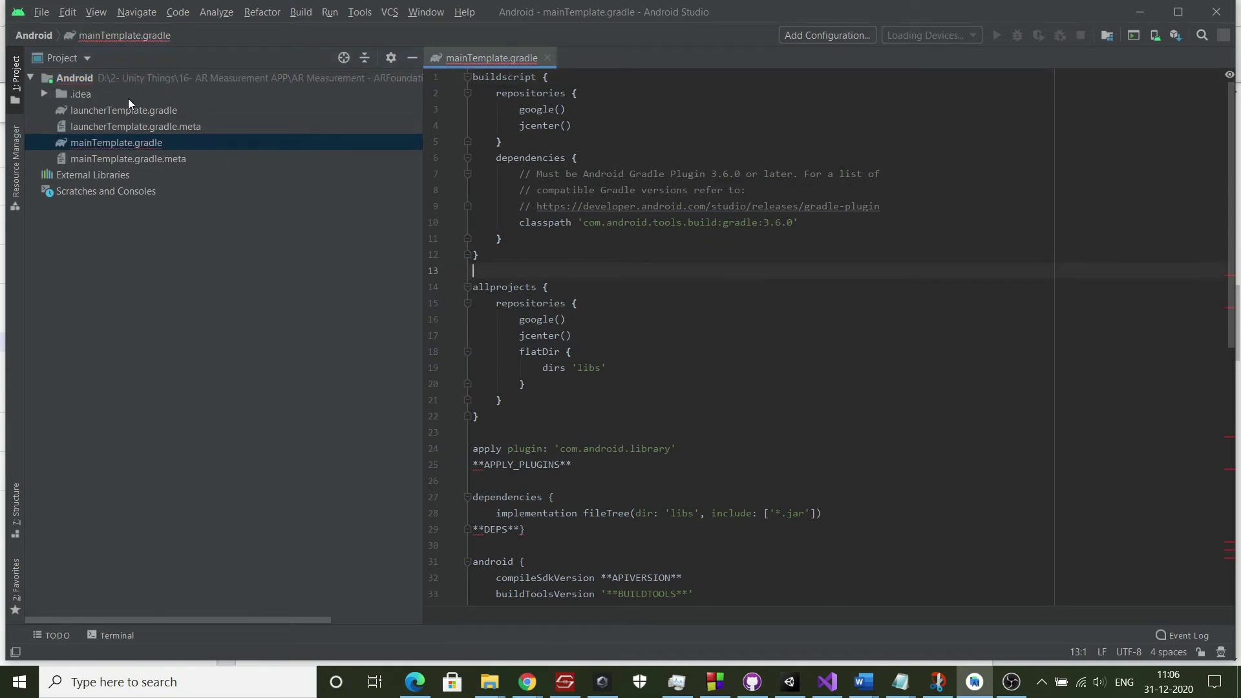
click(165, 110)
double_click(181, 112)
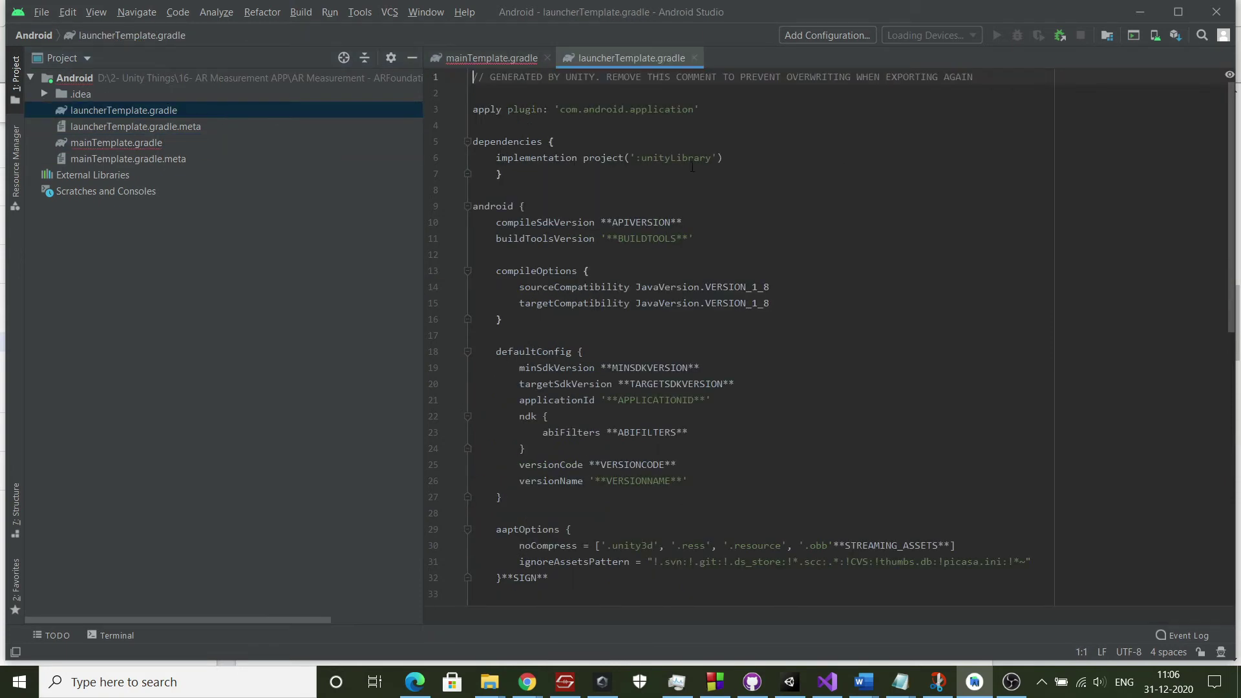
key(shift+End)
key(BackSpace)
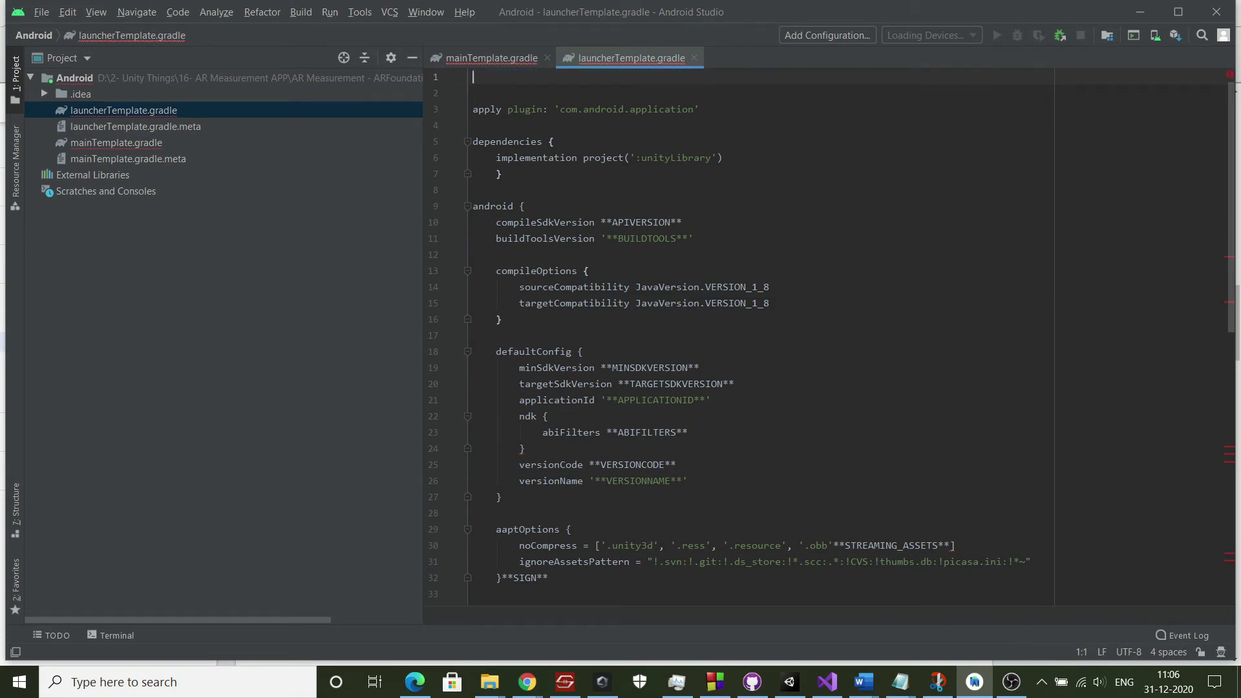
key(ctrl+v)
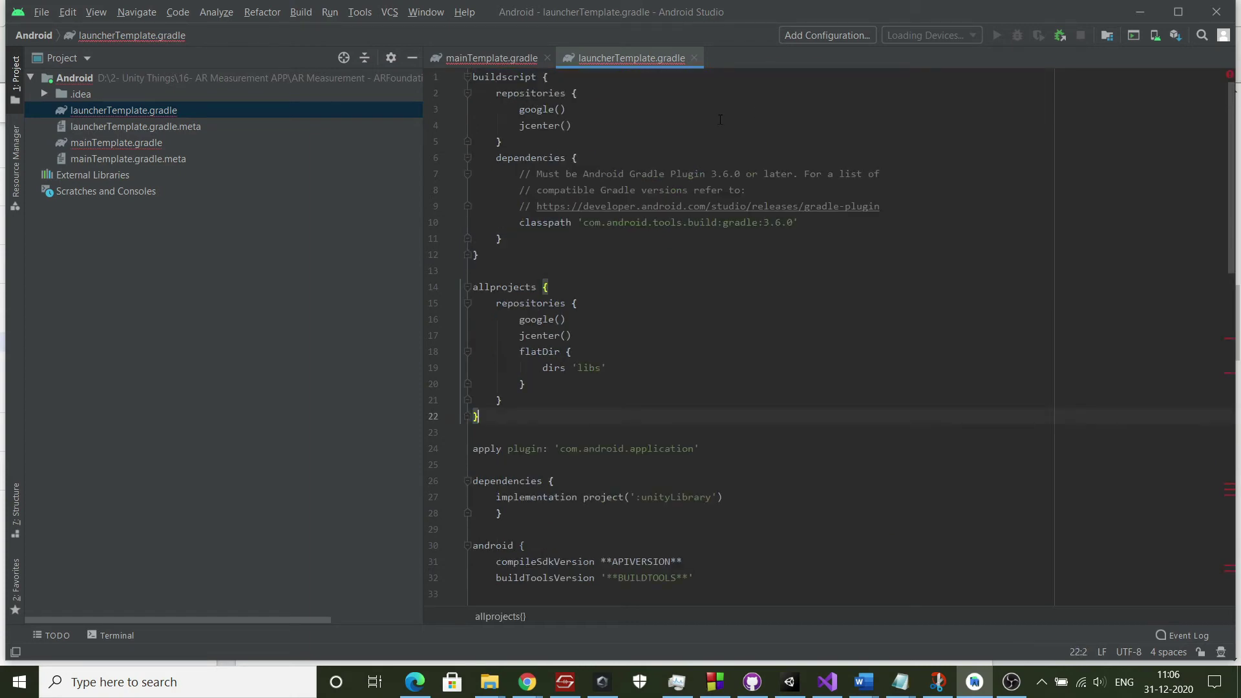
Check mainTemplate.gradle once more and exit Android Studio
click(487, 57)
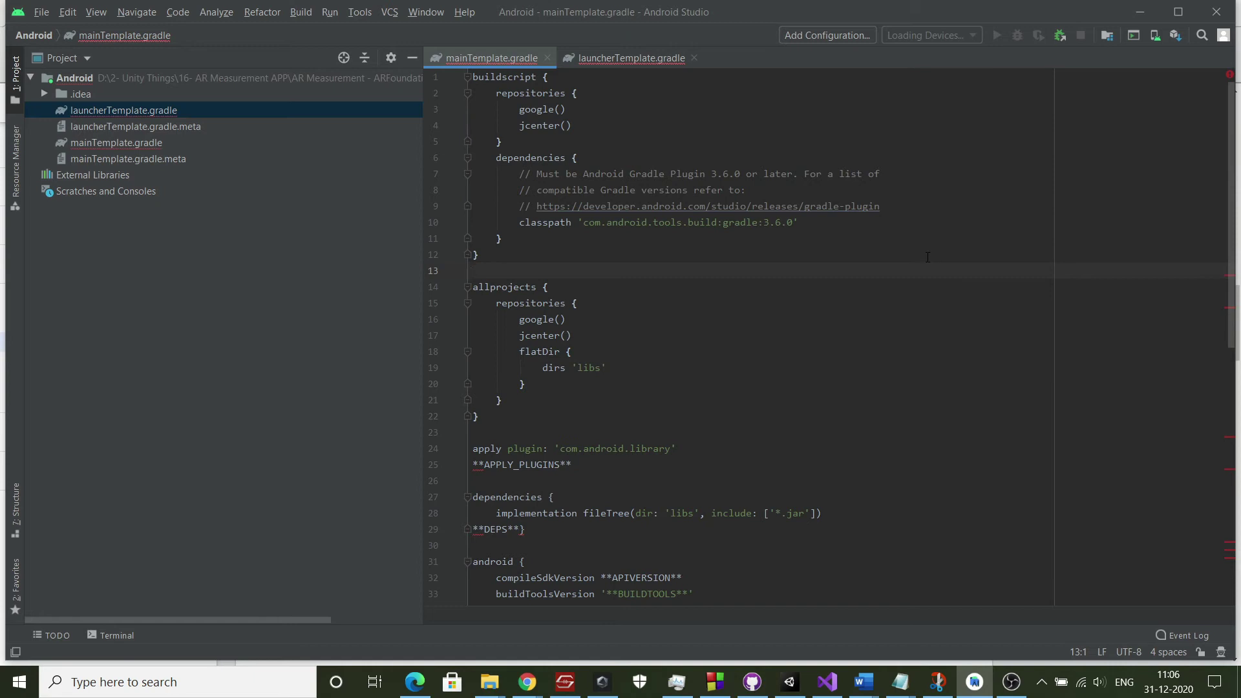
click(1218, 24)
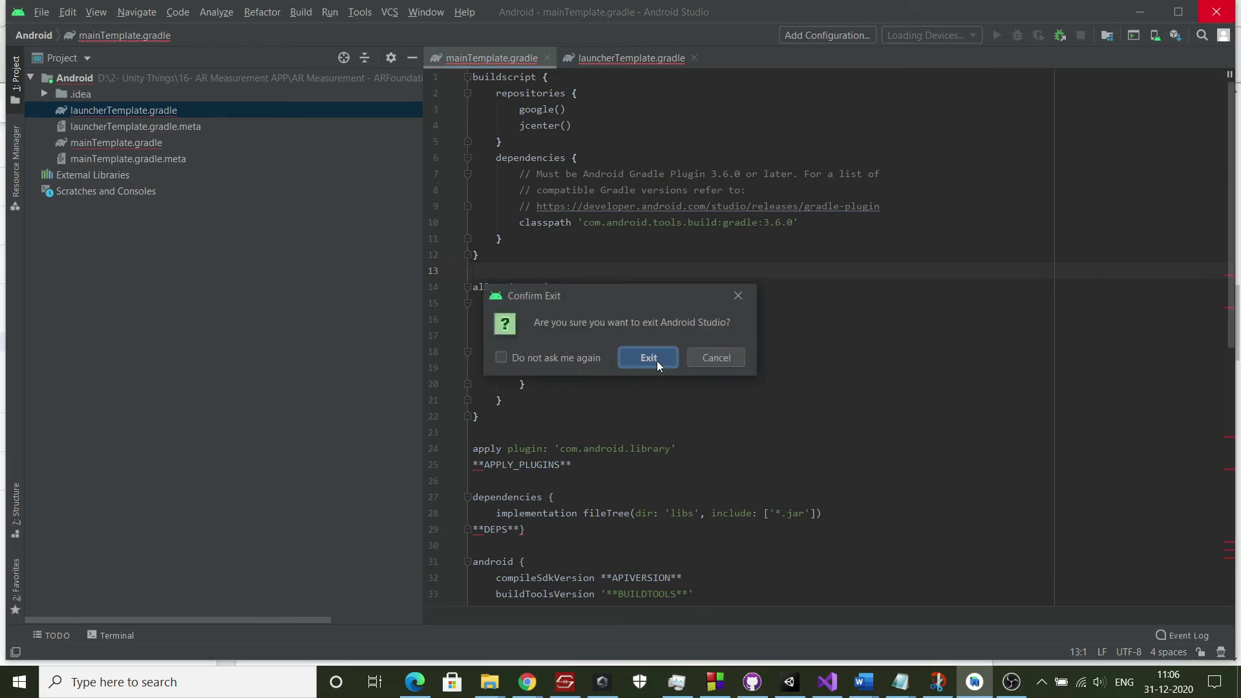
click(648, 358)
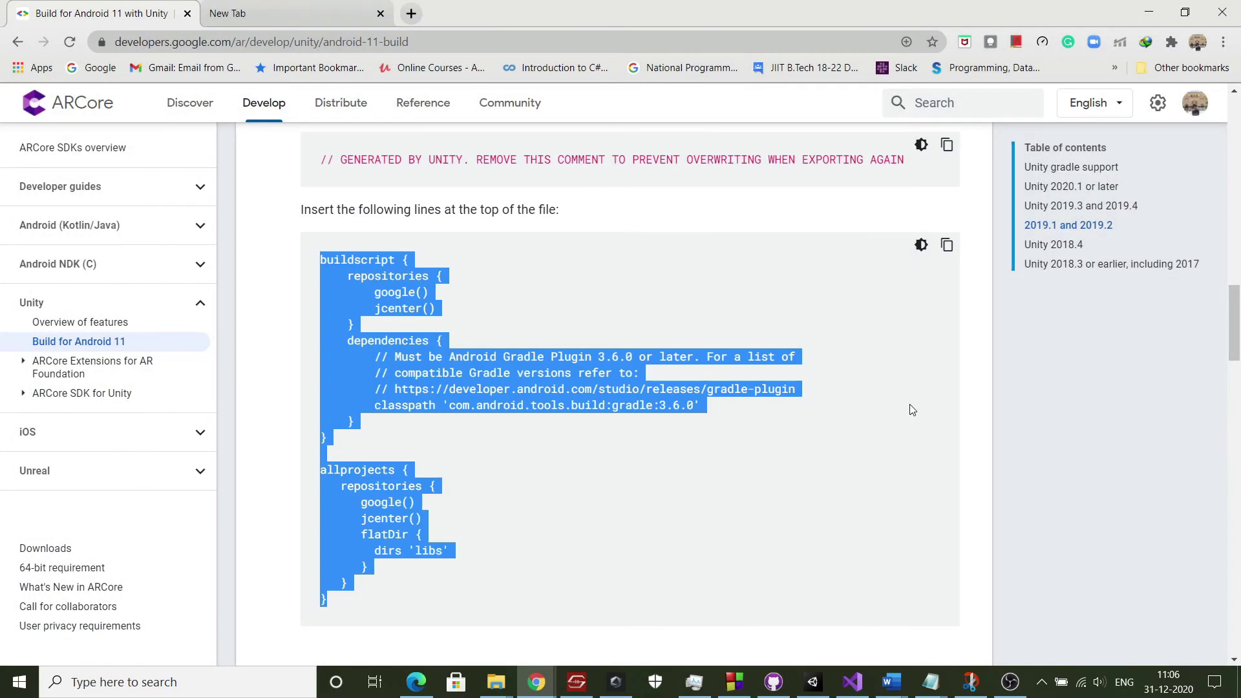
Switch to Unity, close Project Settings and build the Android APK as ARFoundationTestAPP using the highest installed SDK
click(912, 410)
click(816, 676)
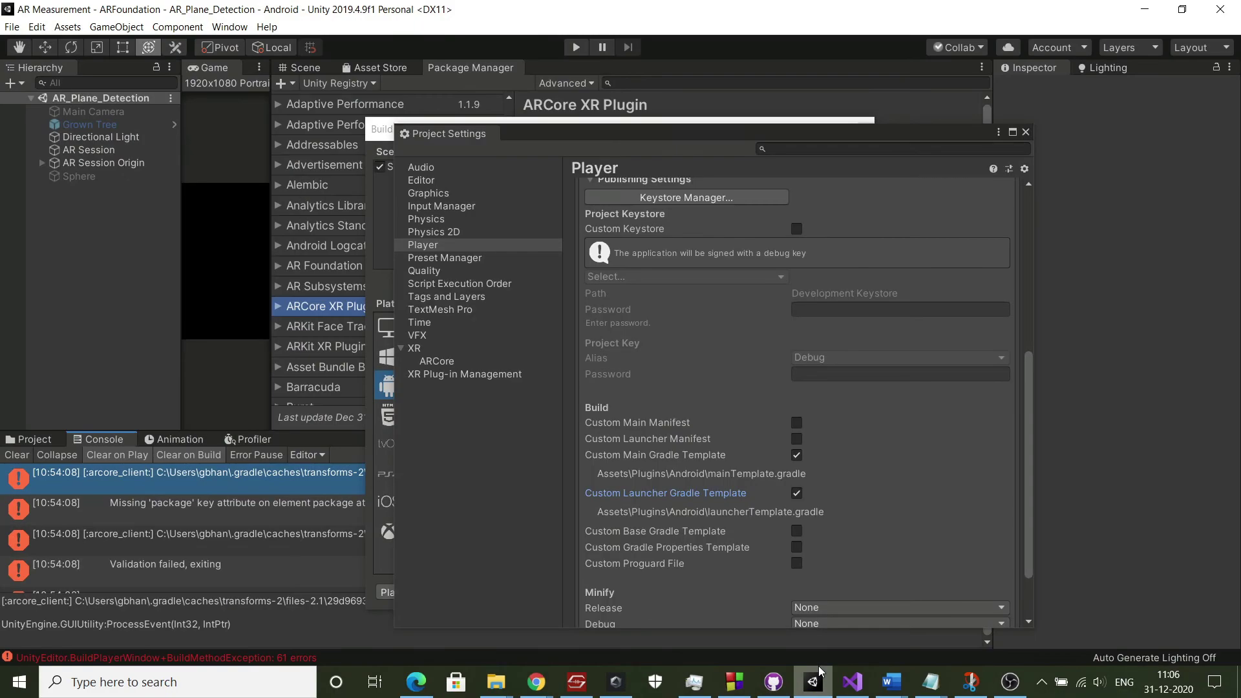
click(1026, 133)
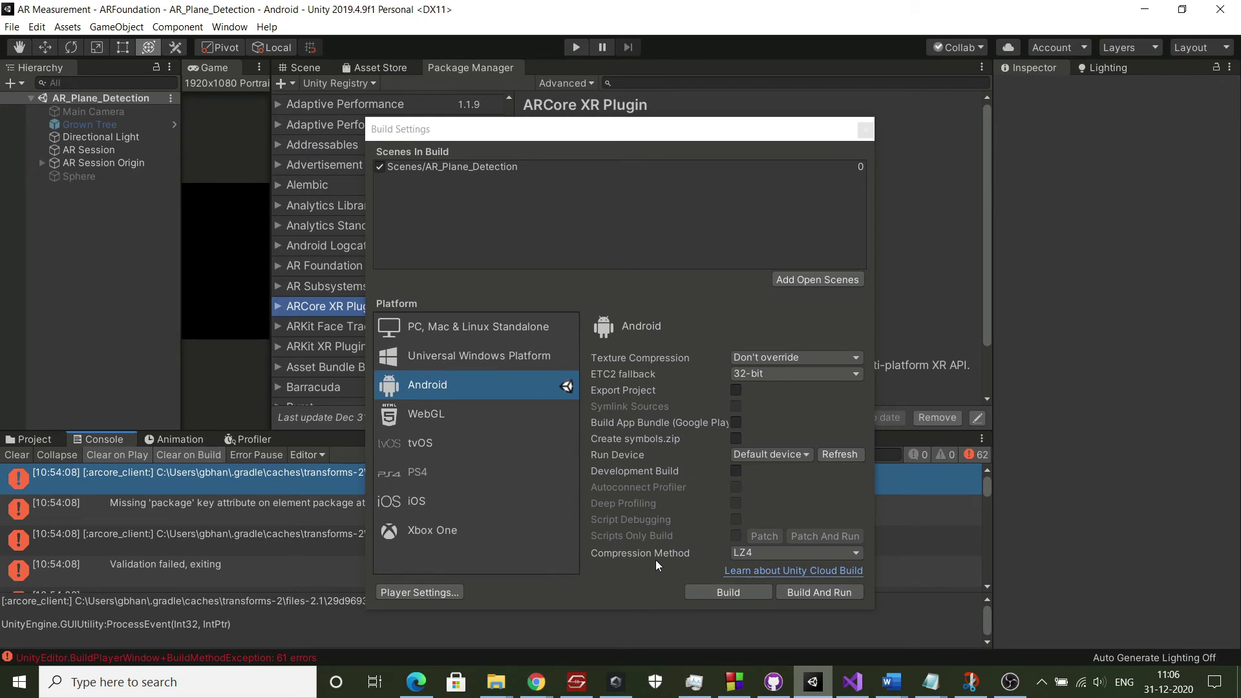
click(725, 593)
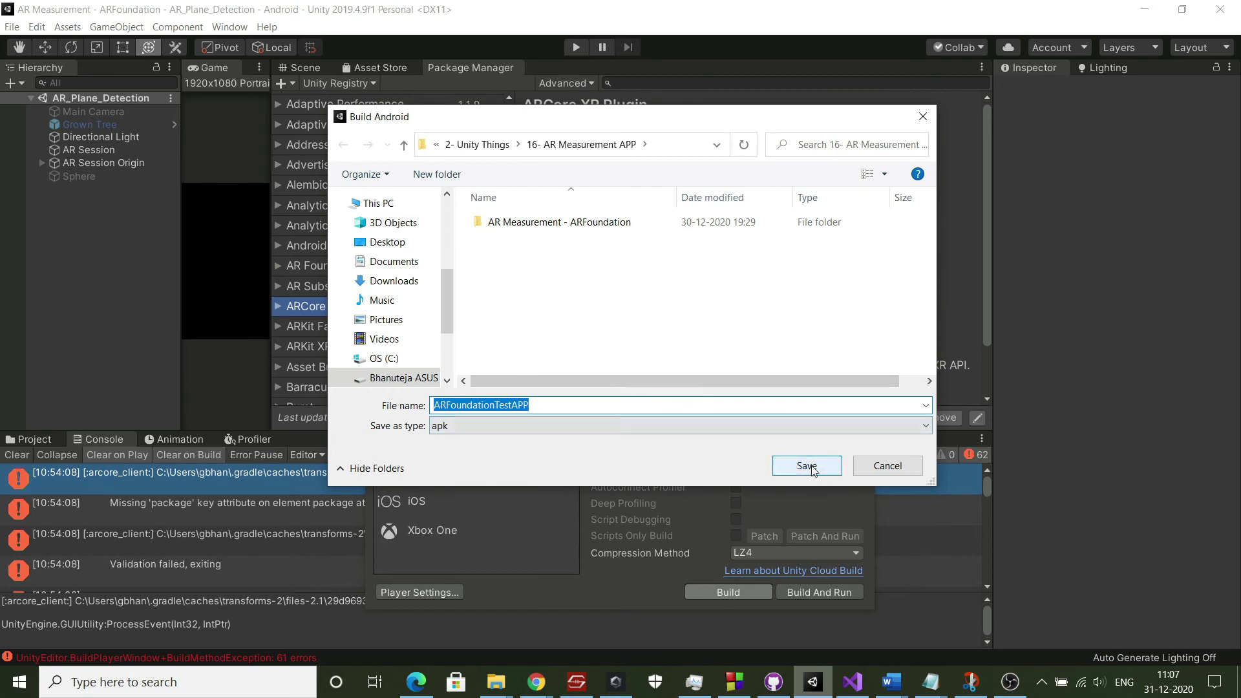
click(807, 466)
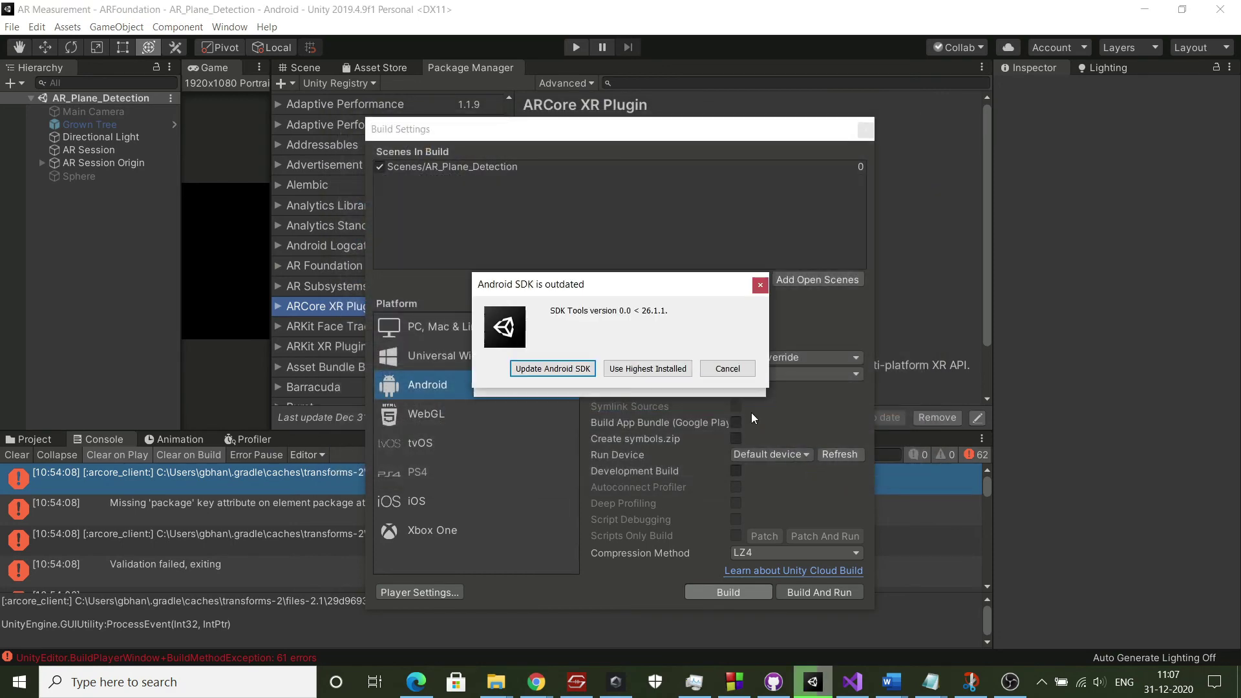
click(648, 368)
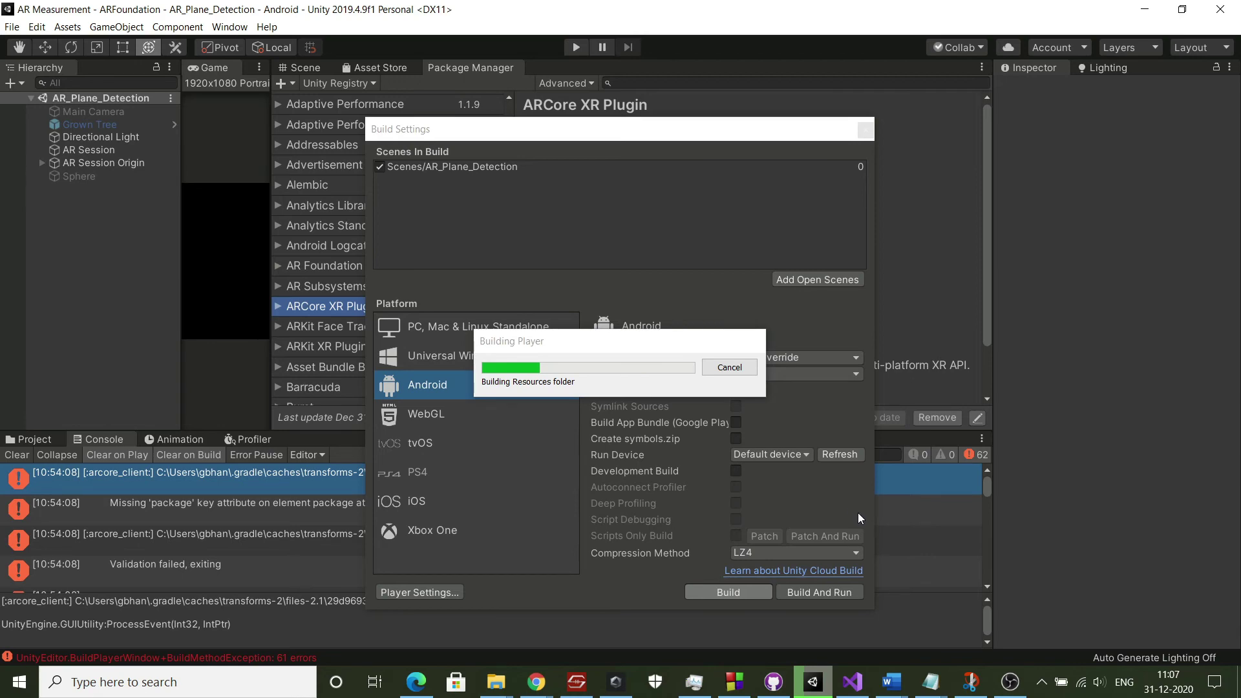
click(1010, 682)
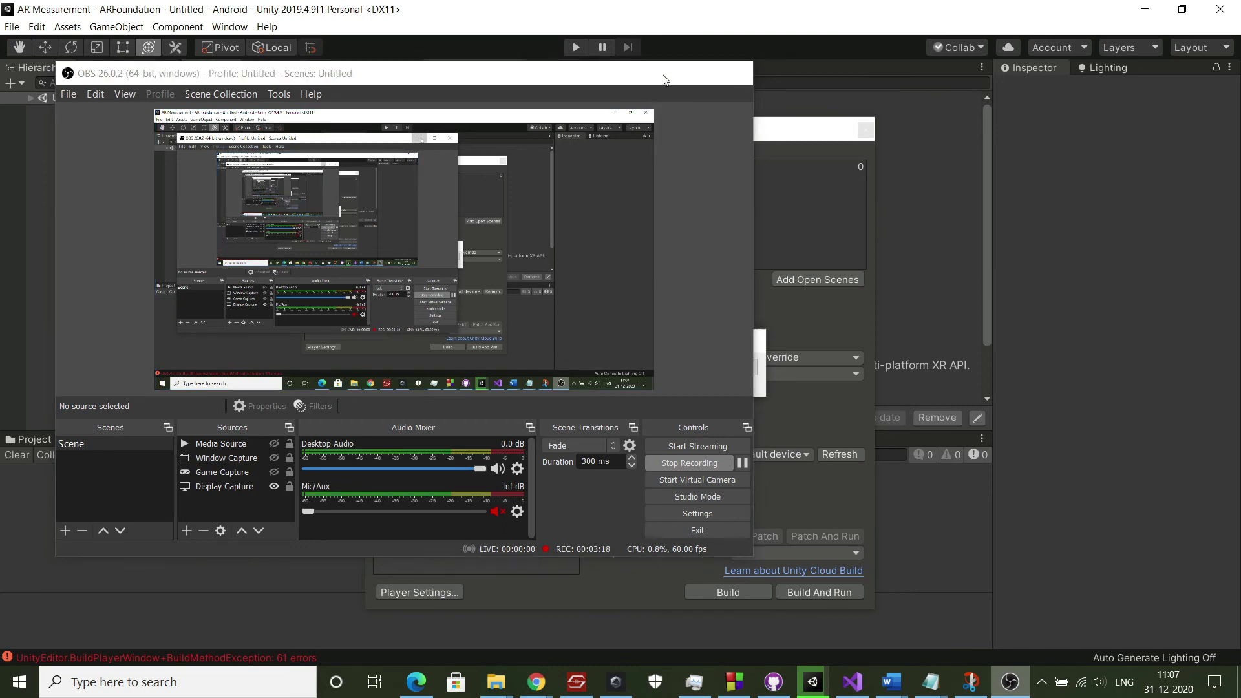
click(821, 351)
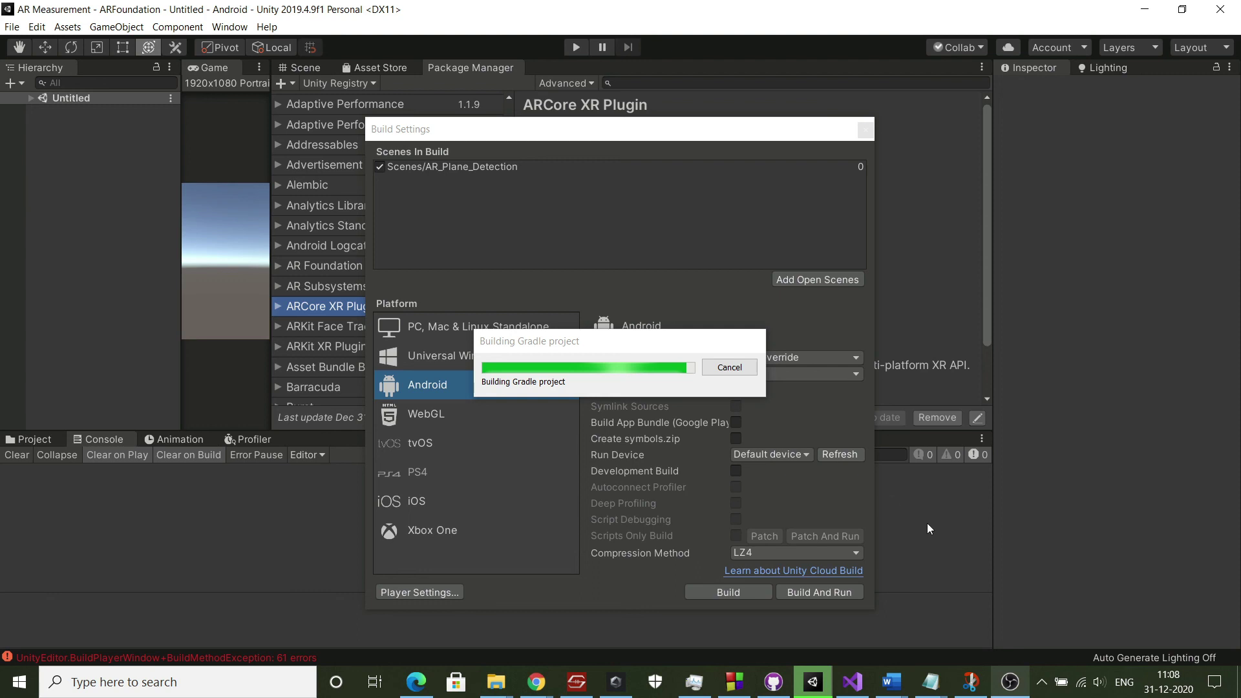
click(1010, 682)
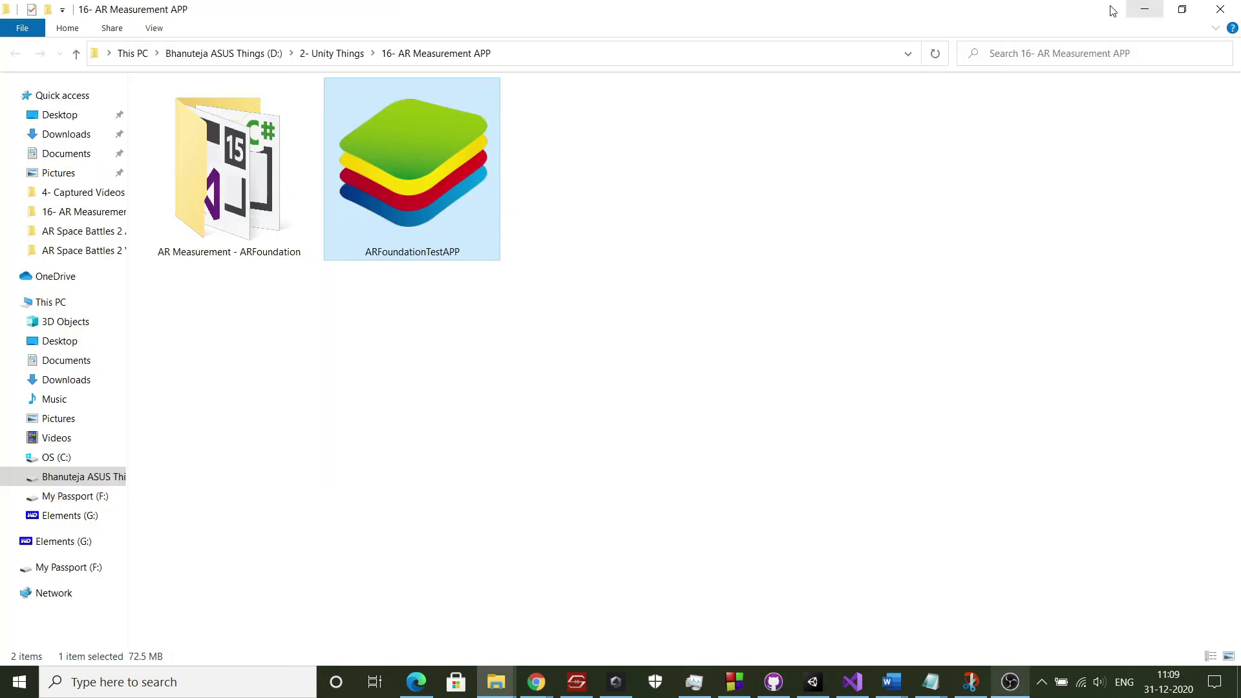
Return from the APK's folder to Unity and examine the build result message in the Console, moving Build Settings aside
click(1145, 9)
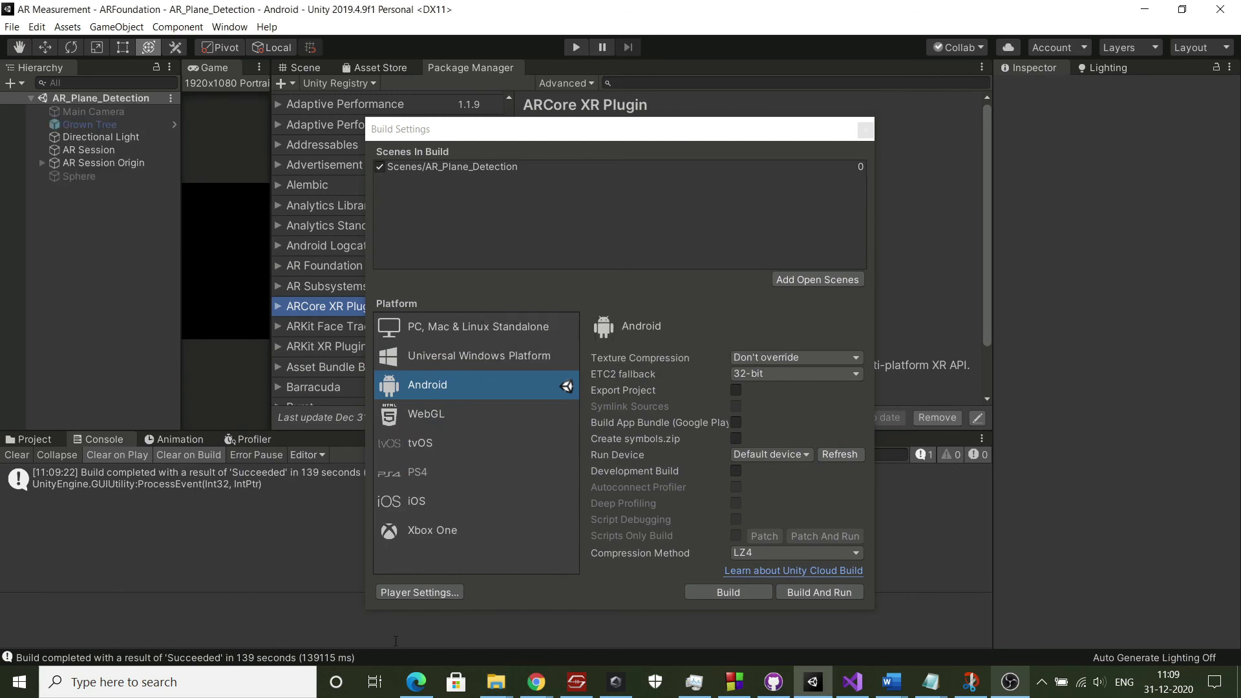
click(204, 479)
drag(749, 132, 1024, 97)
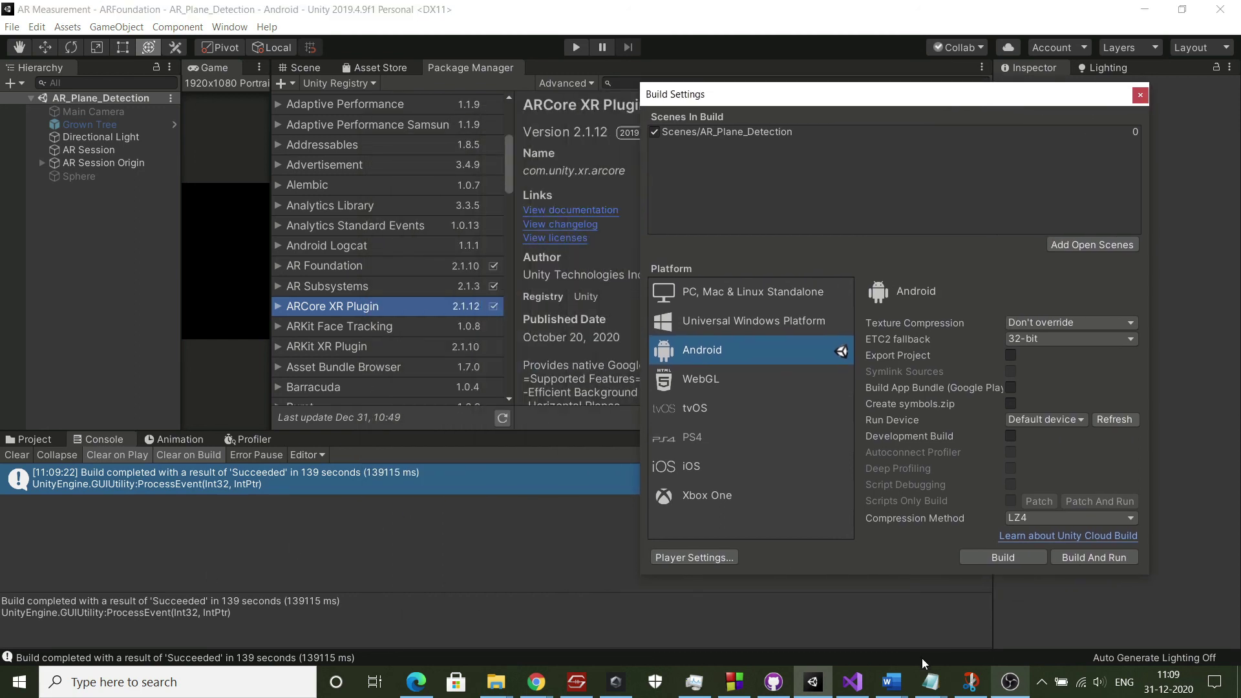
click(1019, 686)
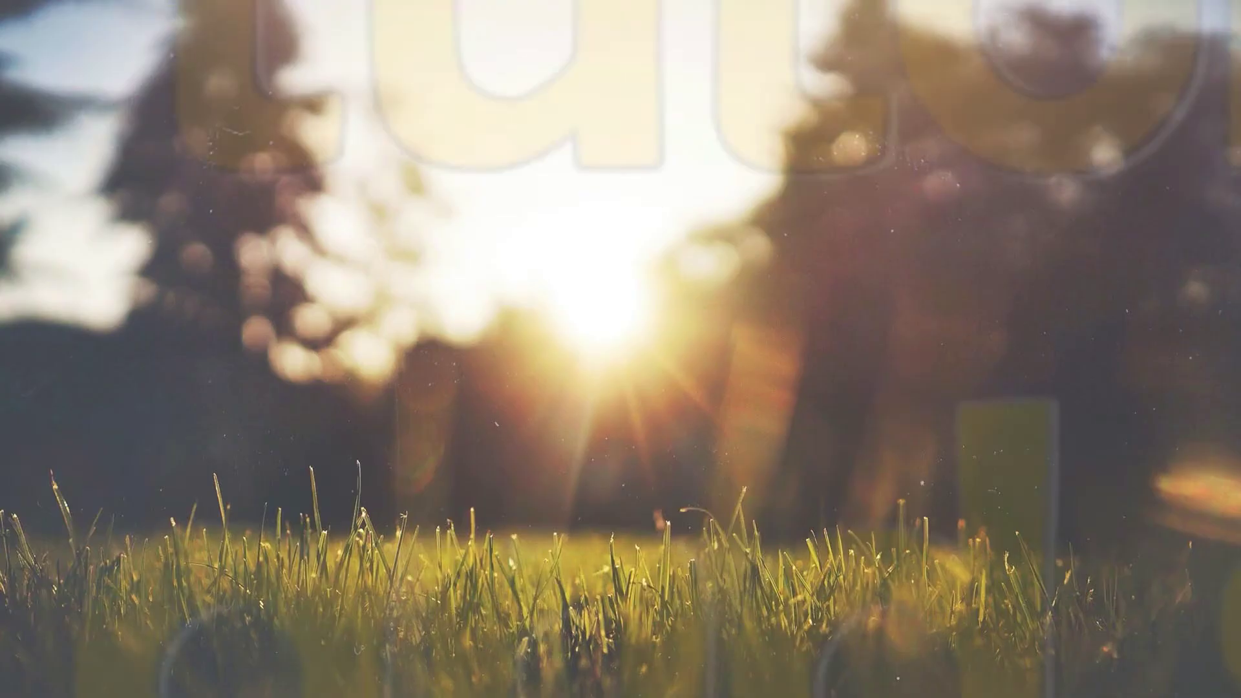